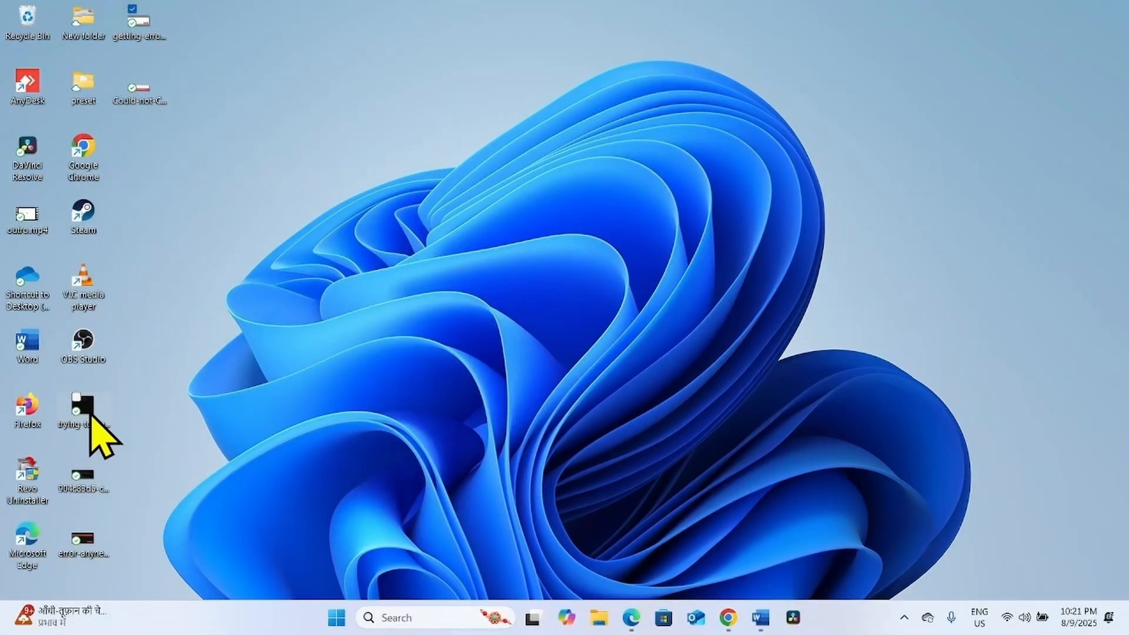
View the two saved AnyDesk error screenshots on the desktop, closing each one after reading its error text
{"action": "double_click", "coordinate": [144, 31]}
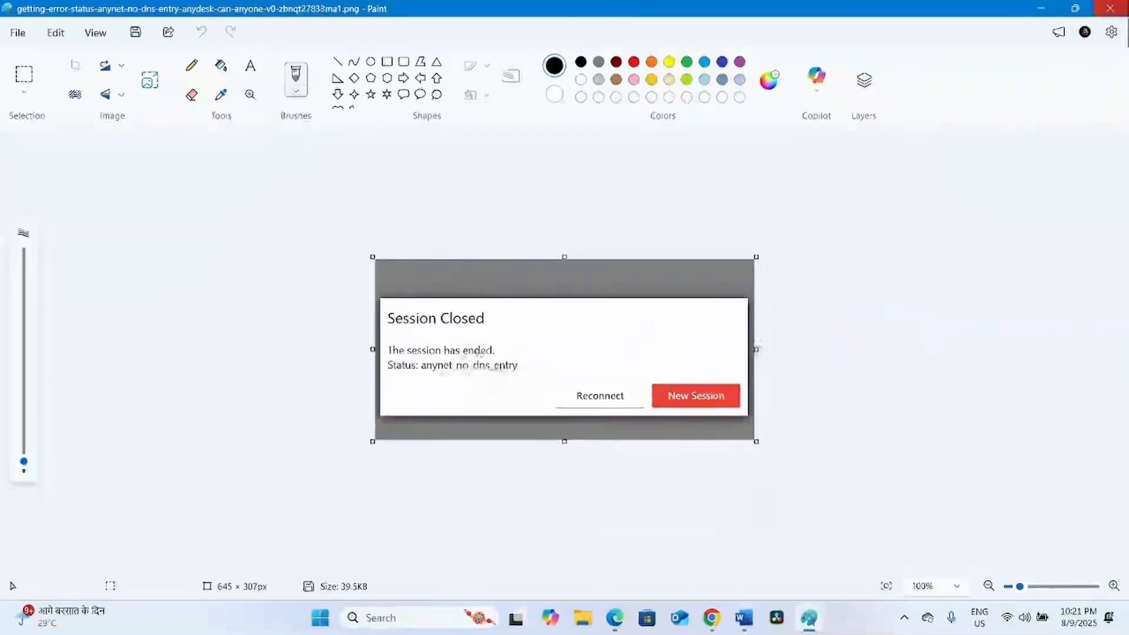
{"action": "left_click", "coordinate": [1116, 8]}
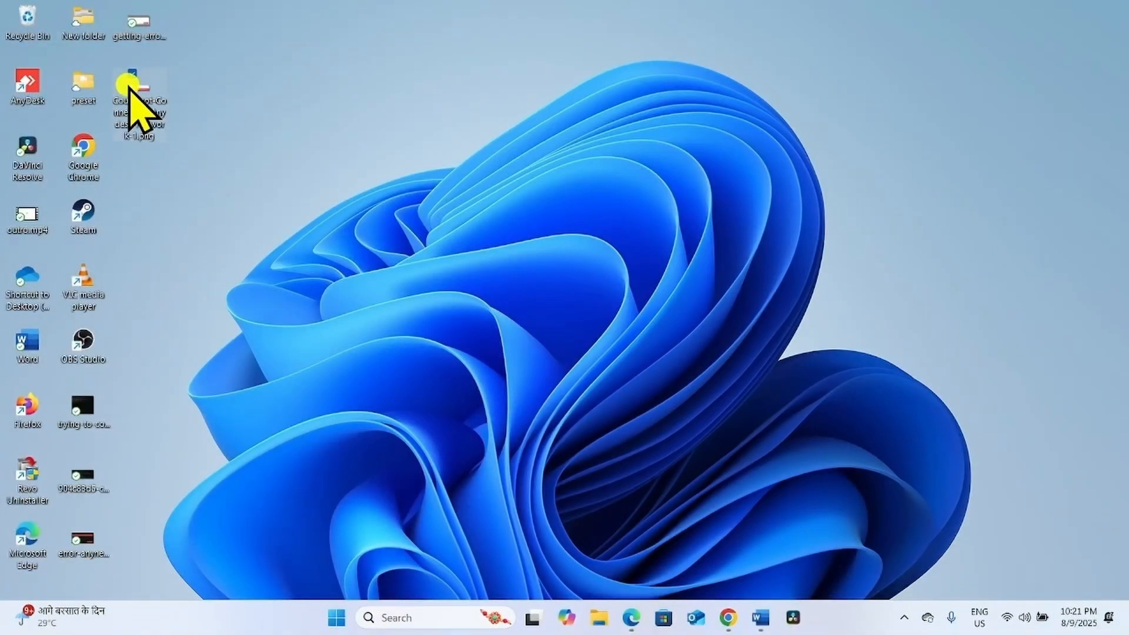
{"action": "double_click", "coordinate": [131, 97]}
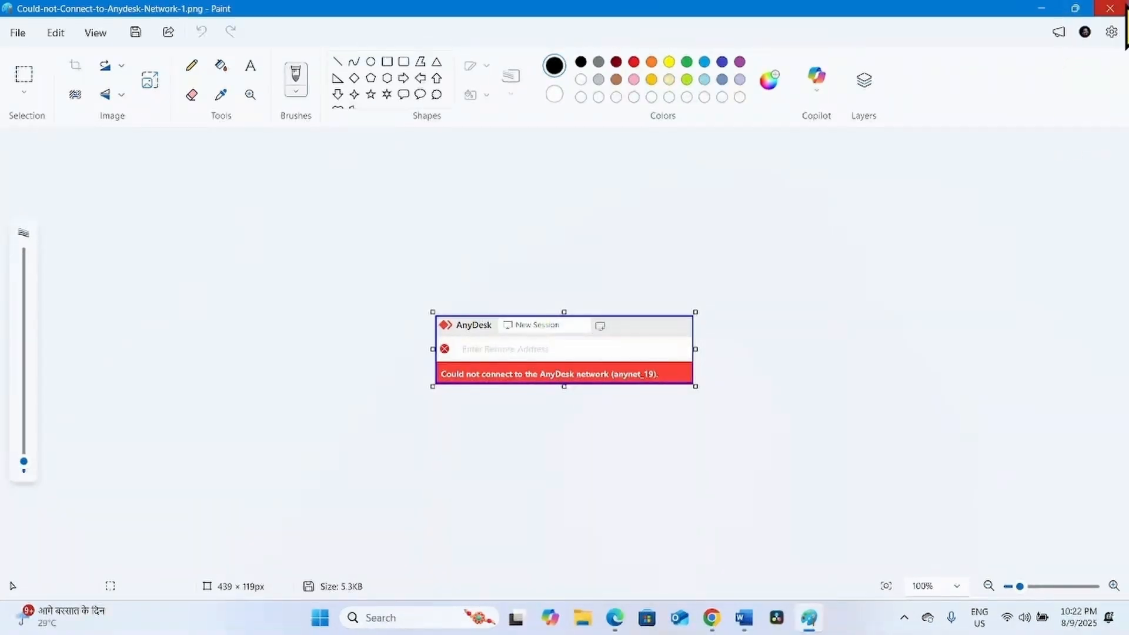
{"action": "left_click", "coordinate": [1110, 7]}
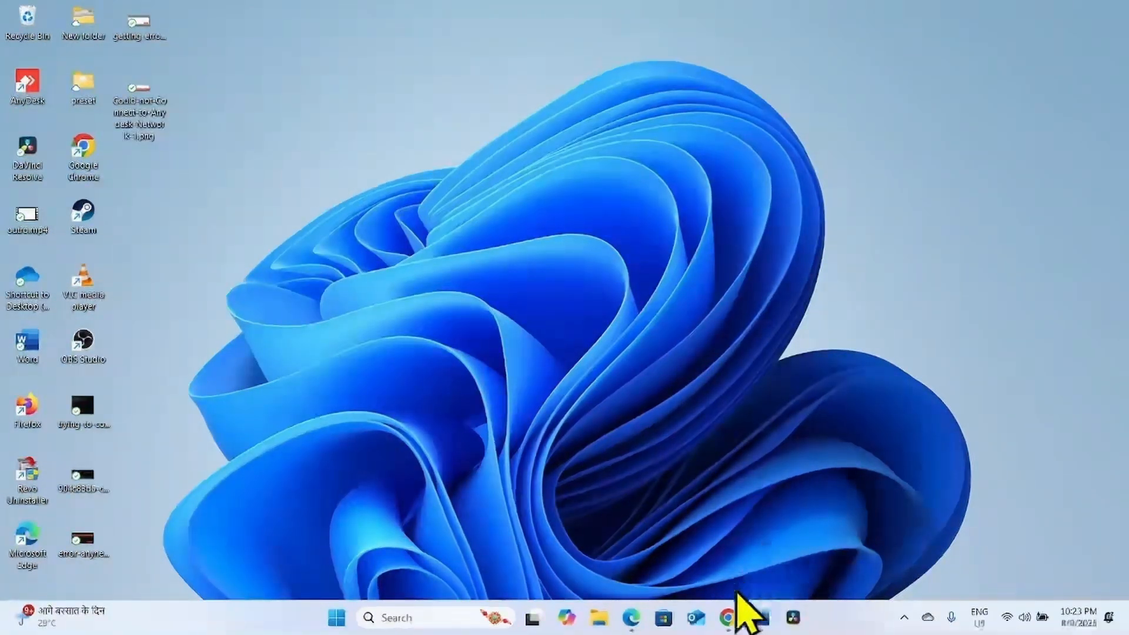
Search Google in a new Chrome window for "anydesk server status" and check the official AnyDesk Status page
{"action": "right_click", "coordinate": [729, 618]}
{"action": "left_click", "coordinate": [681, 532]}
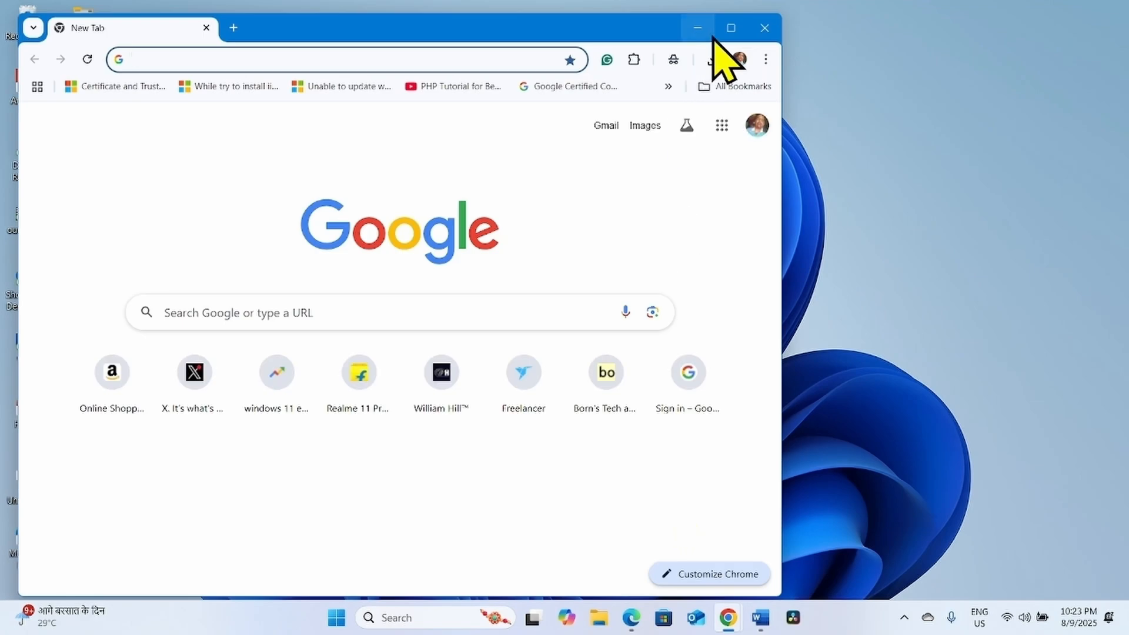
{"action": "left_click", "coordinate": [727, 26]}
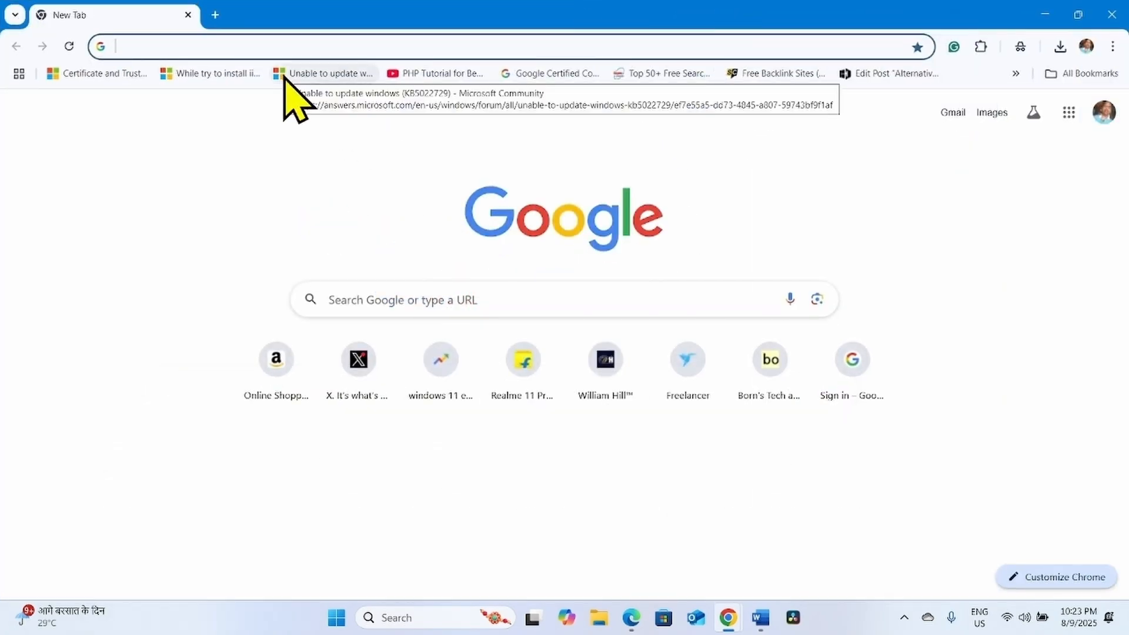
{"action": "type", "text": "an"}
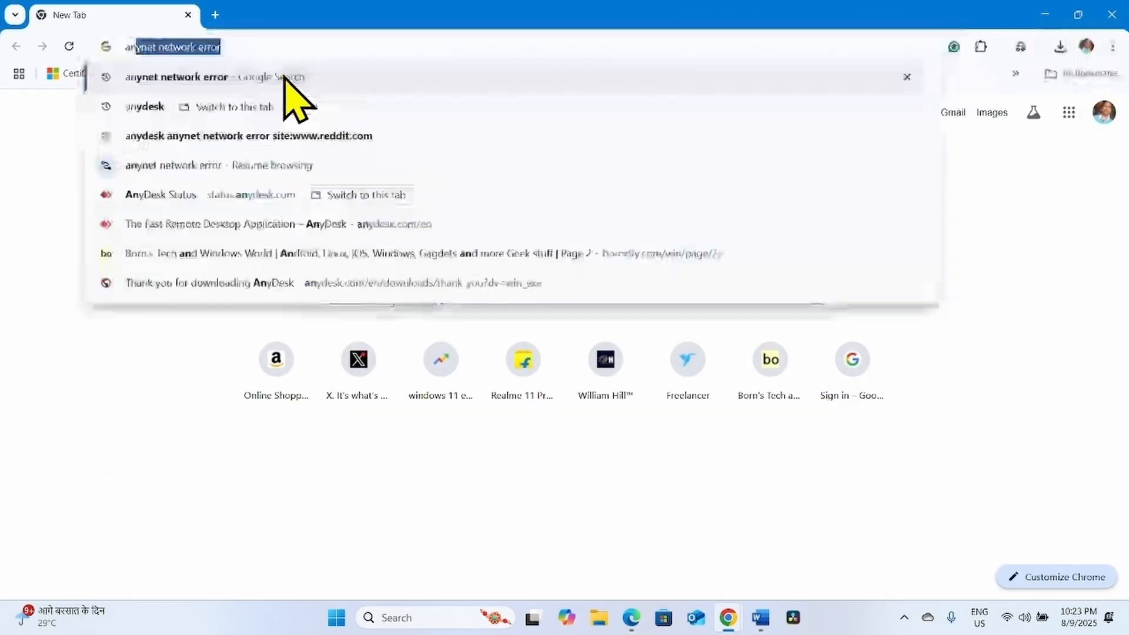
{"action": "type", "text": "ydesk ser"}
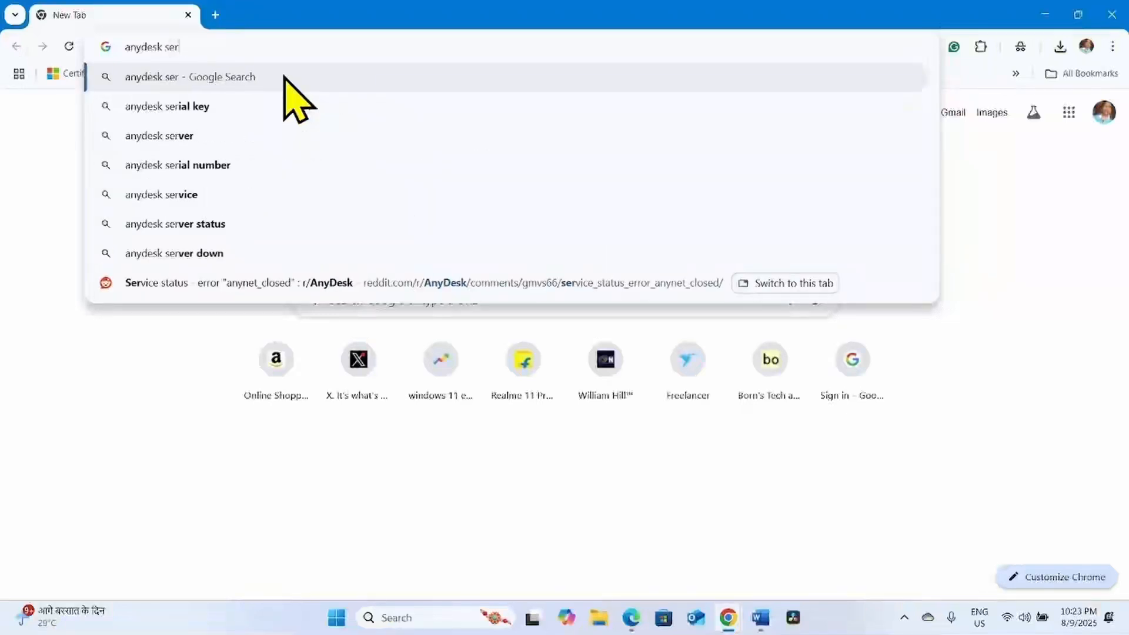
{"action": "type", "text": "ver status"}
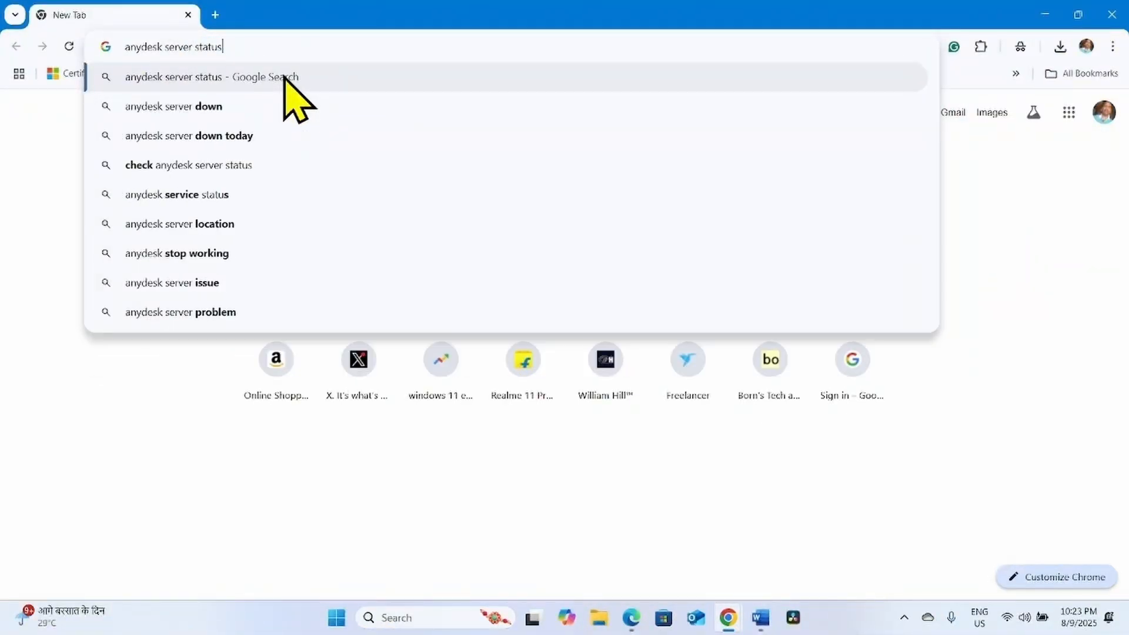
{"action": "key", "text": "Return"}
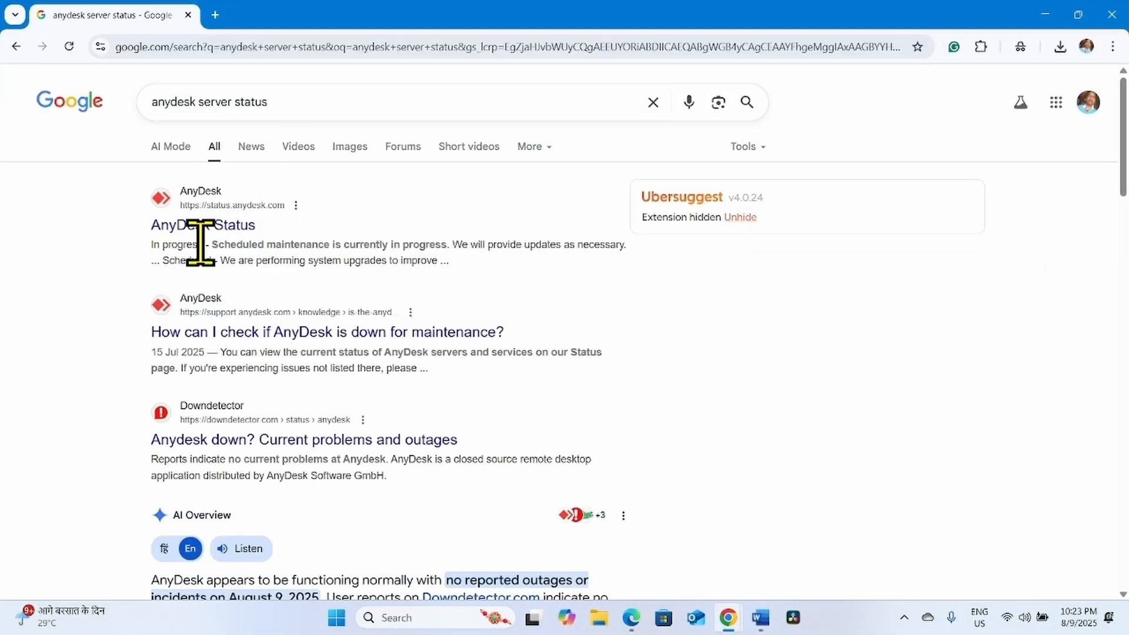
{"action": "left_click", "coordinate": [186, 226]}
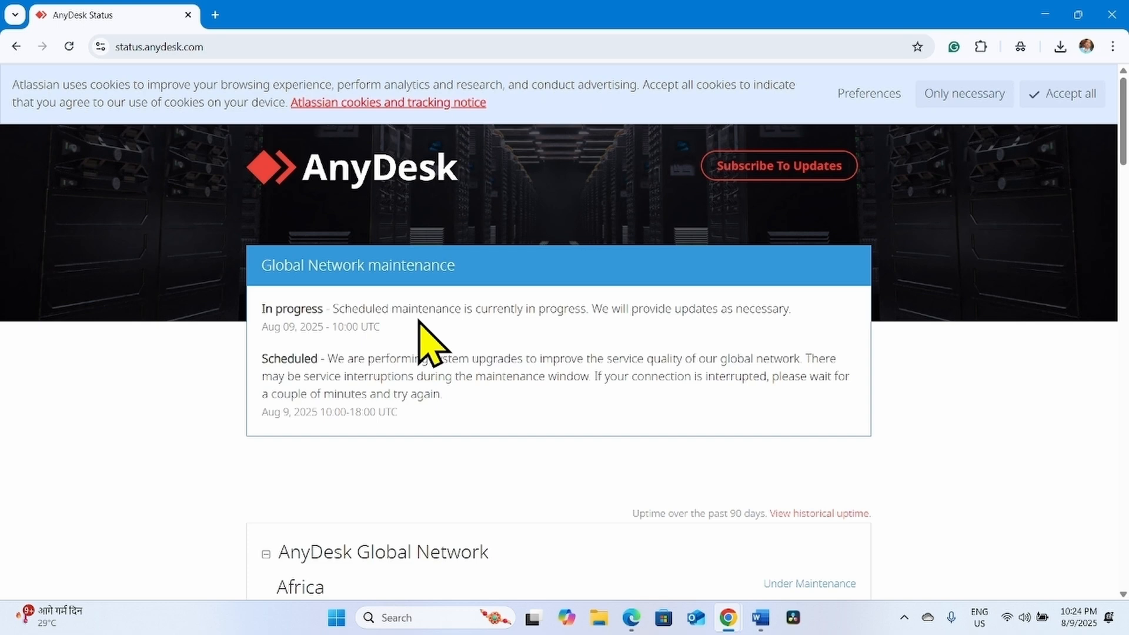
{"action": "left_click", "coordinate": [1111, 15]}
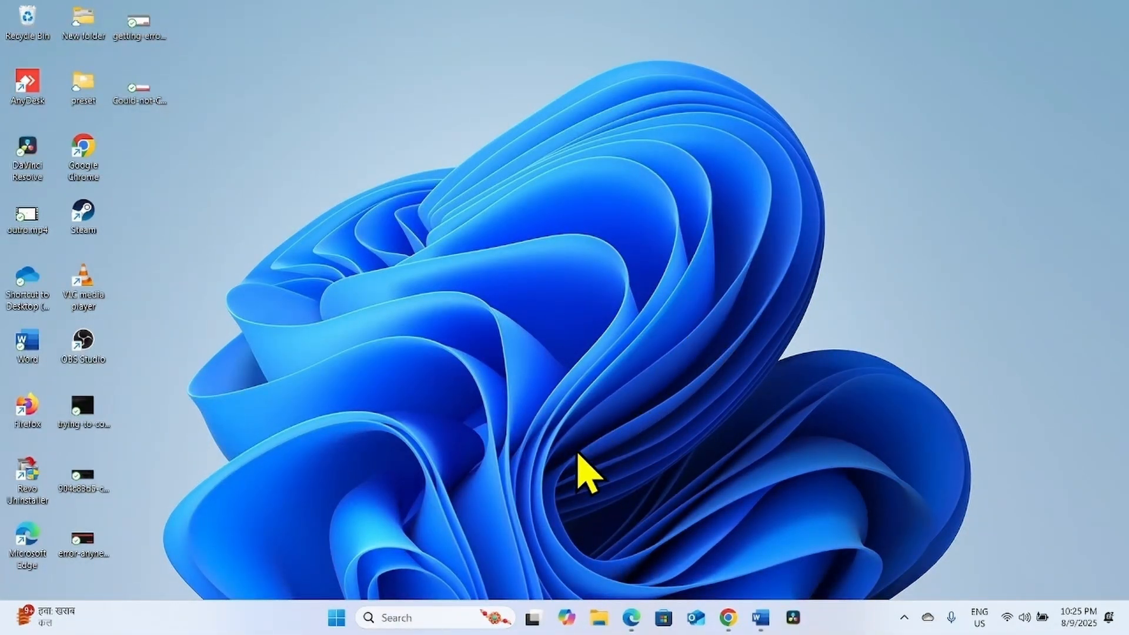
Find and open Windows Security in a maximized window and go to its Firewall & network protection settings
{"action": "left_click", "coordinate": [389, 618]}
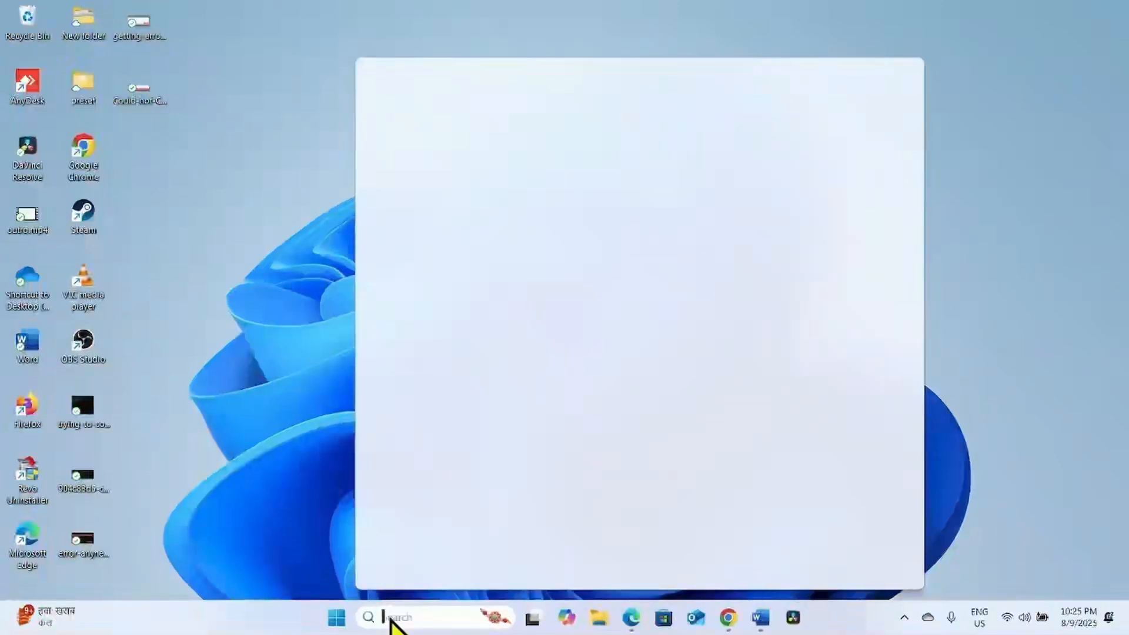
{"action": "type", "text": "se"}
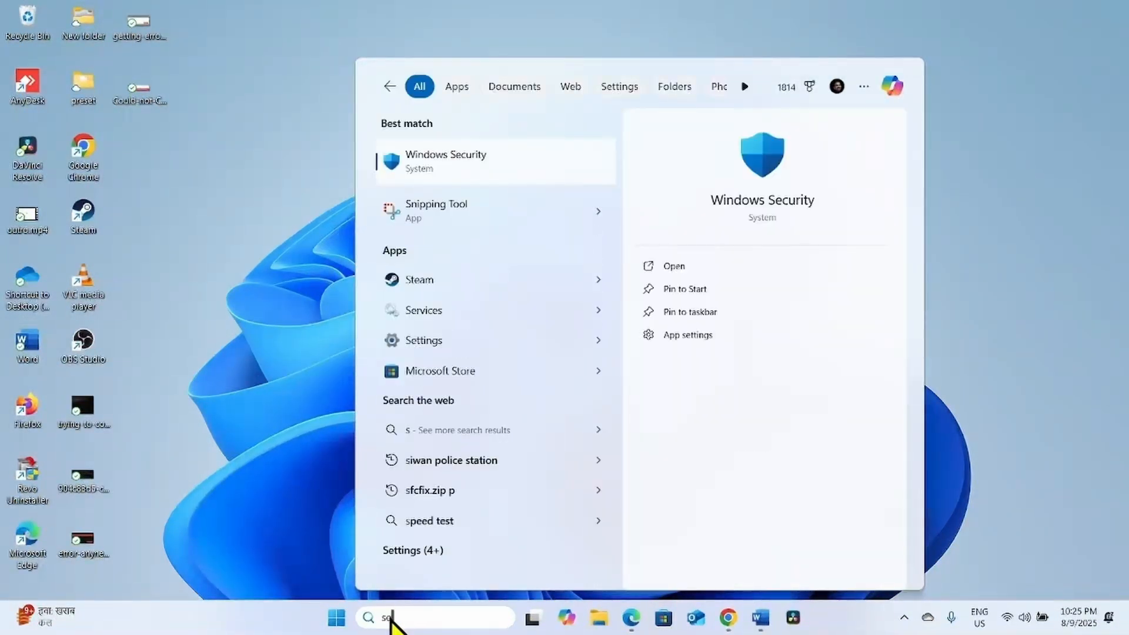
{"action": "type", "text": "curity"}
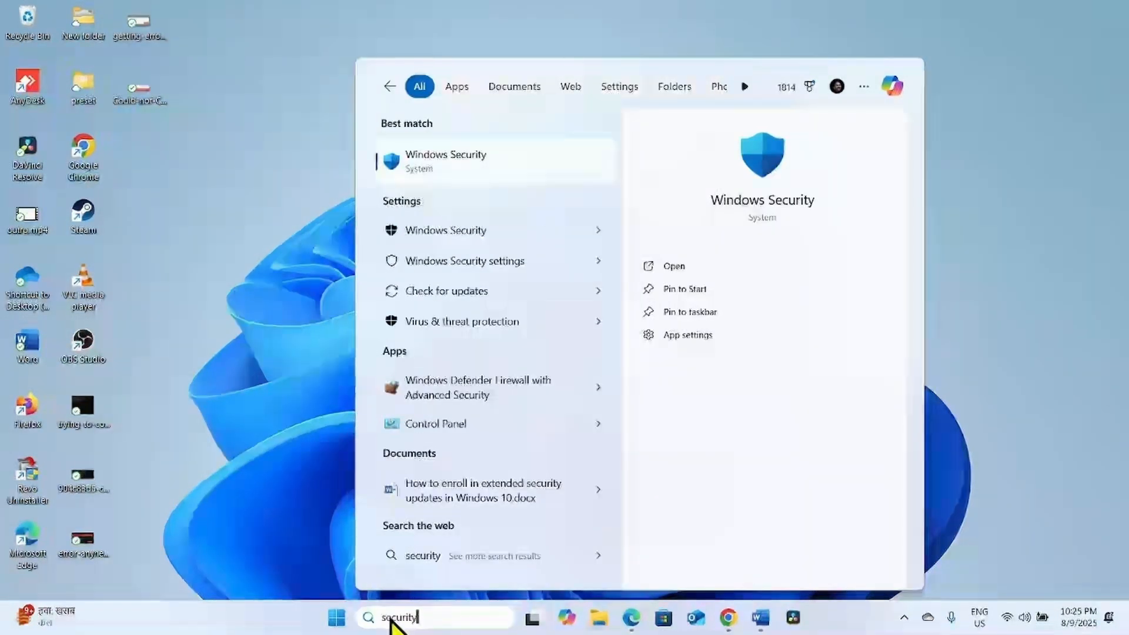
{"action": "left_click", "coordinate": [448, 170]}
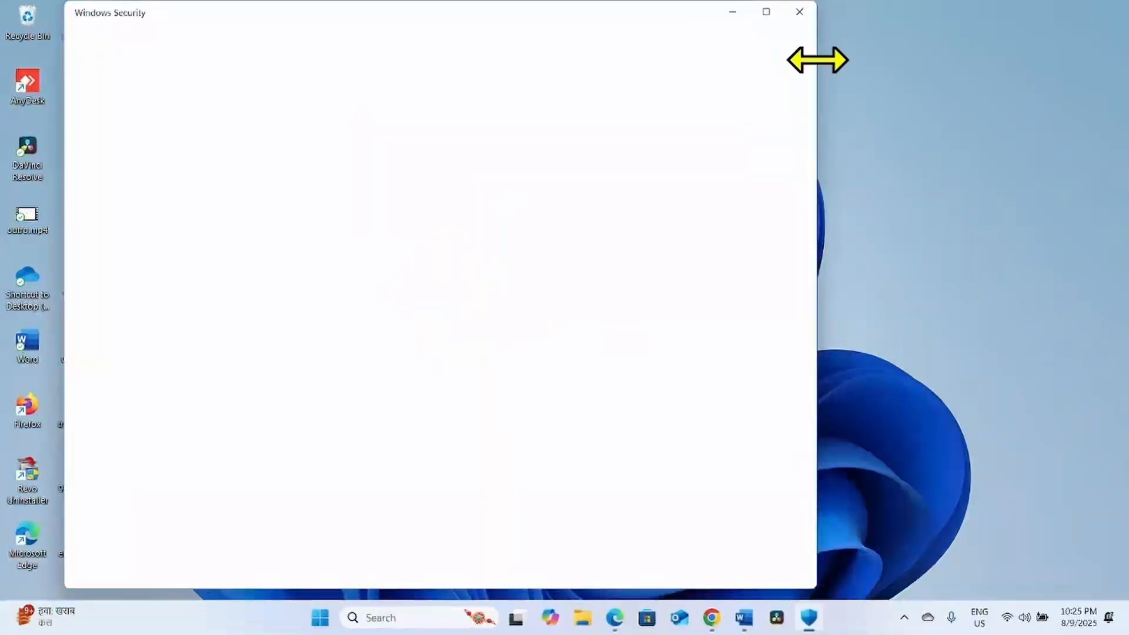
{"action": "left_click", "coordinate": [766, 13]}
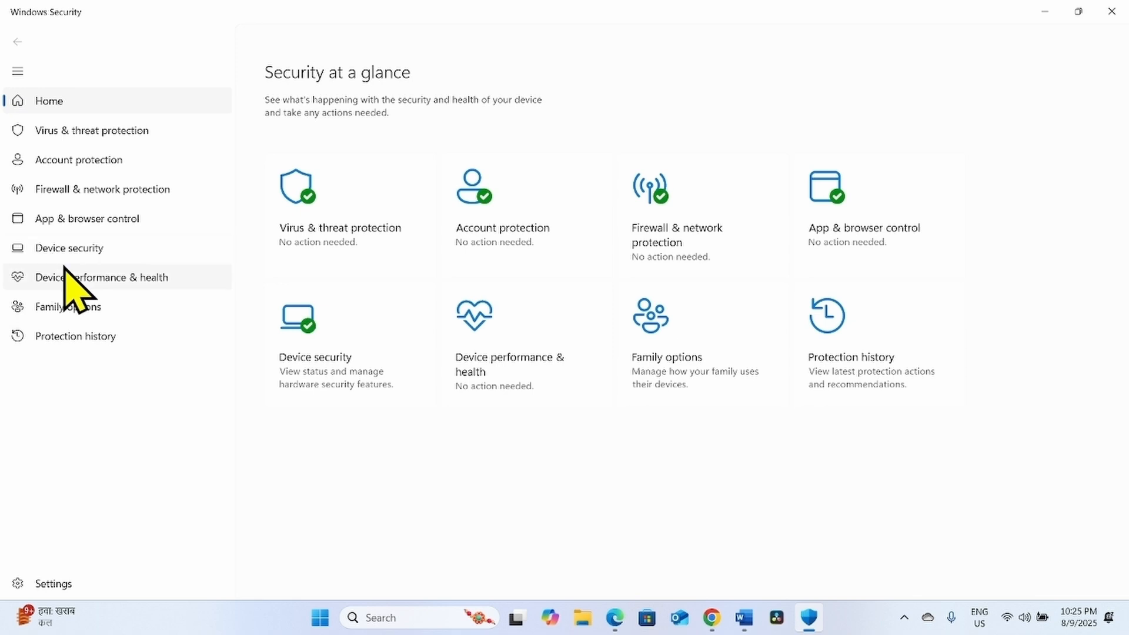
{"action": "left_click", "coordinate": [110, 189]}
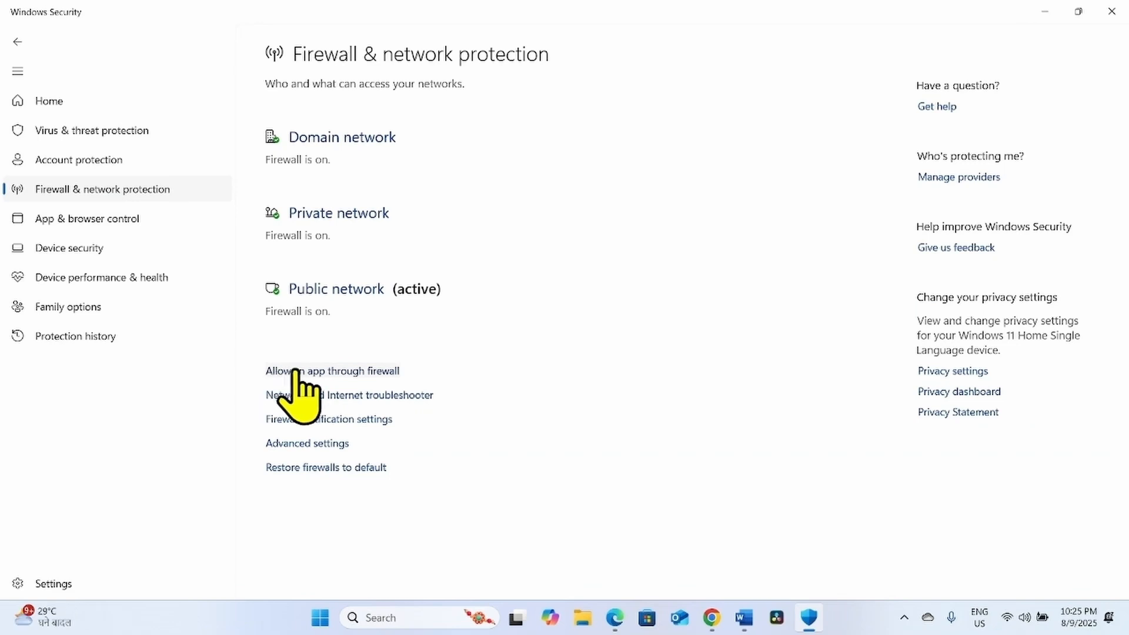
Open the list of apps allowed through the firewall, unlock it for changes and start allowing another app
{"action": "left_click", "coordinate": [369, 372]}
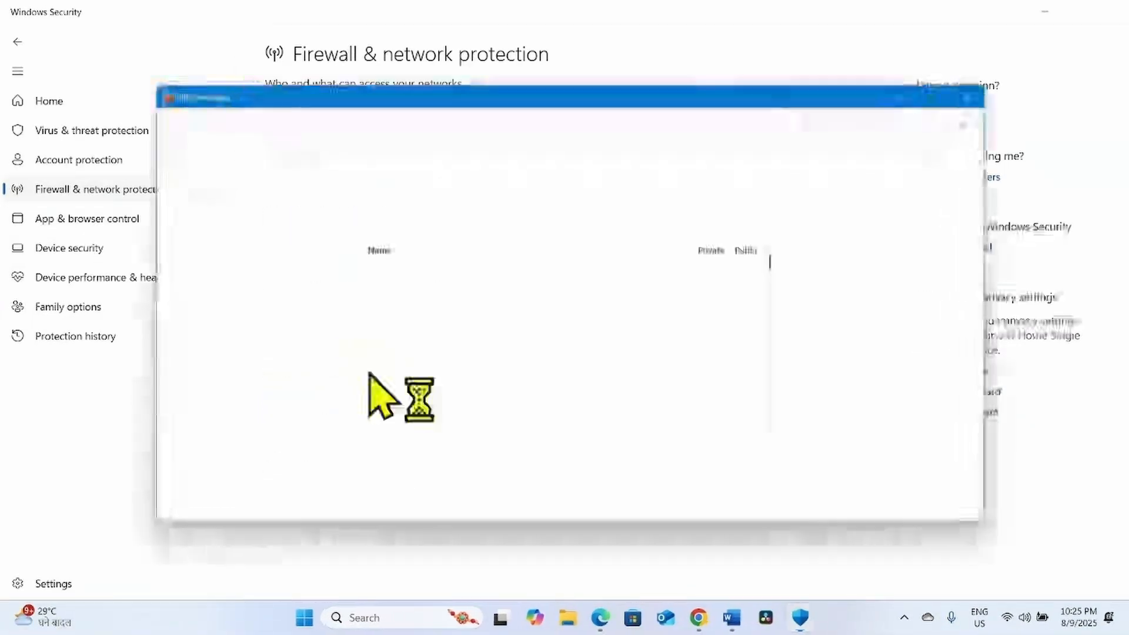
{"action": "left_click", "coordinate": [931, 99]}
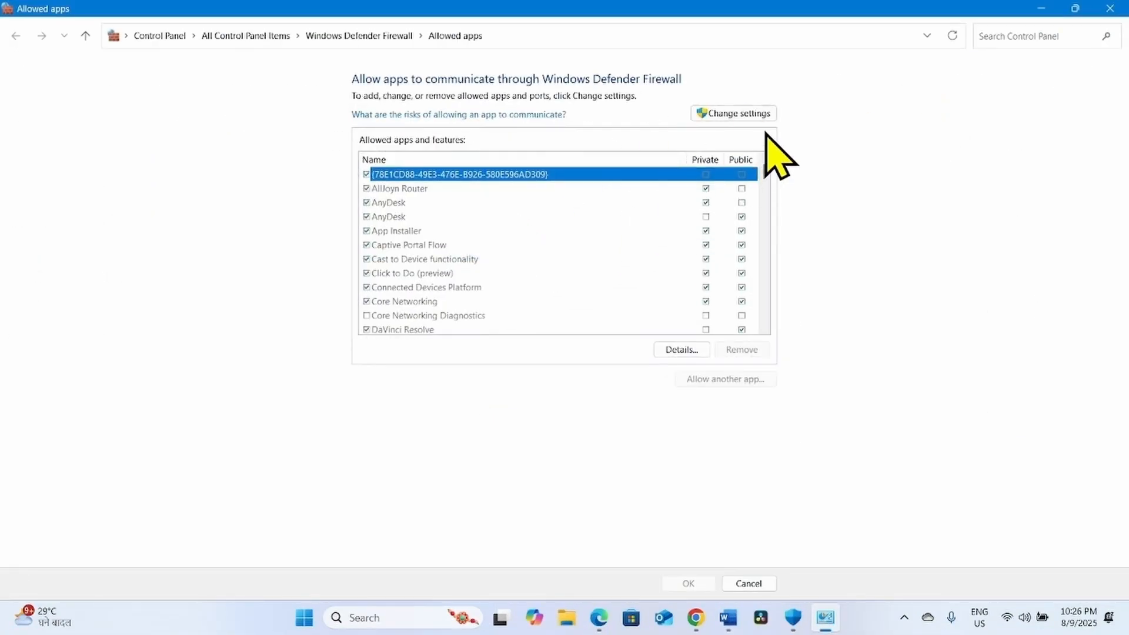
{"action": "left_click", "coordinate": [733, 114]}
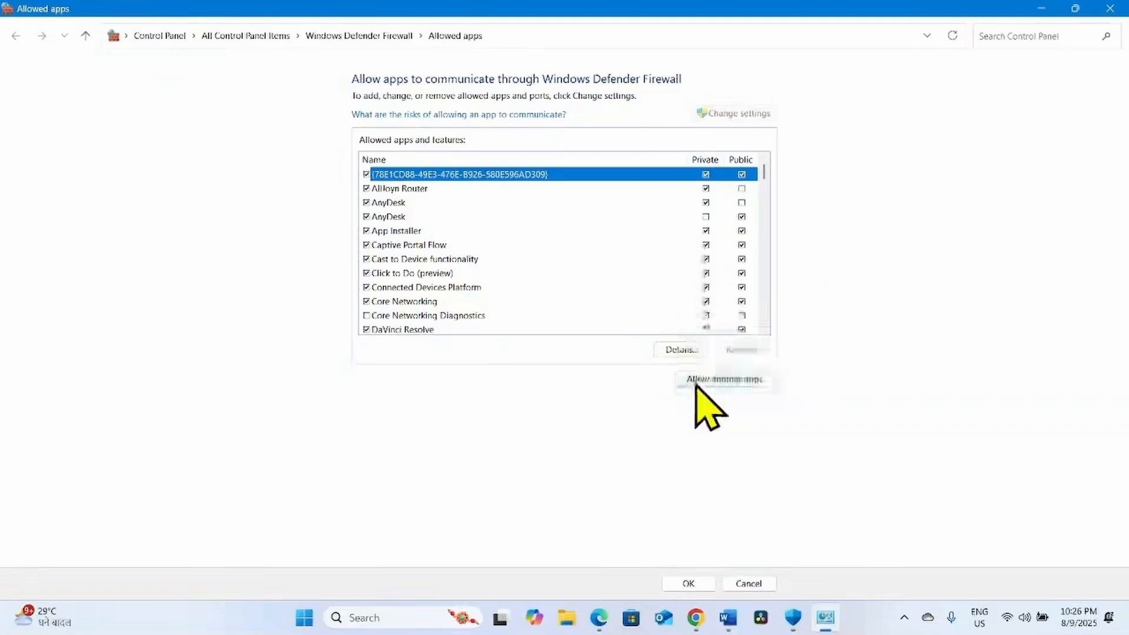
{"action": "left_click", "coordinate": [756, 381]}
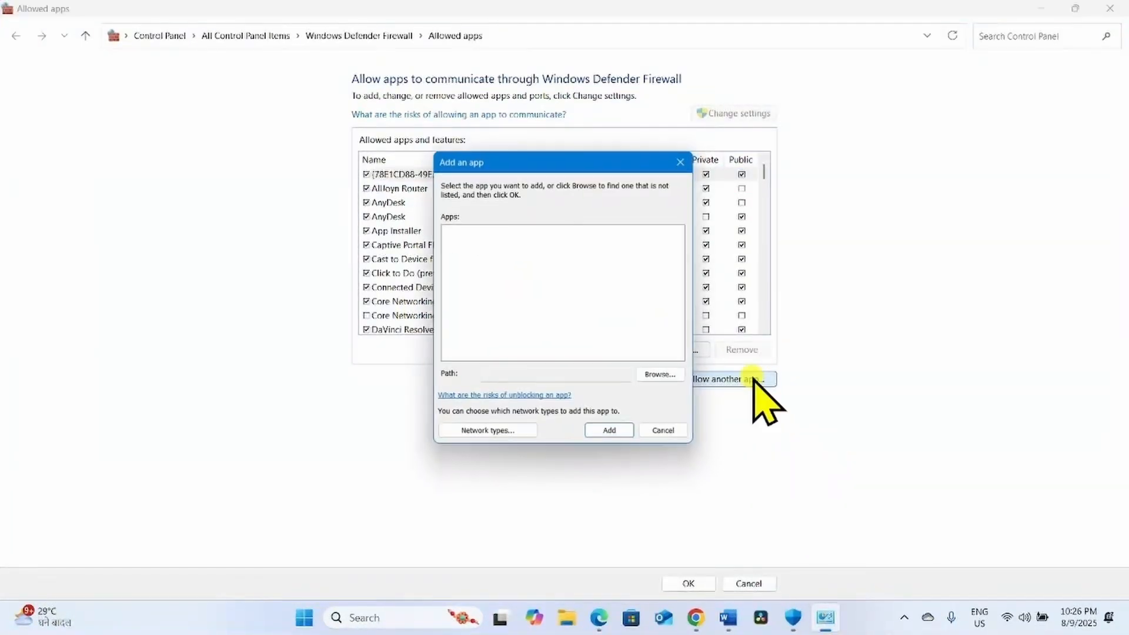
Choose AnyDesk.exe from the AnyDesk folder in Program Files (x86) on the C: drive as the app to allow
{"action": "left_click", "coordinate": [663, 379]}
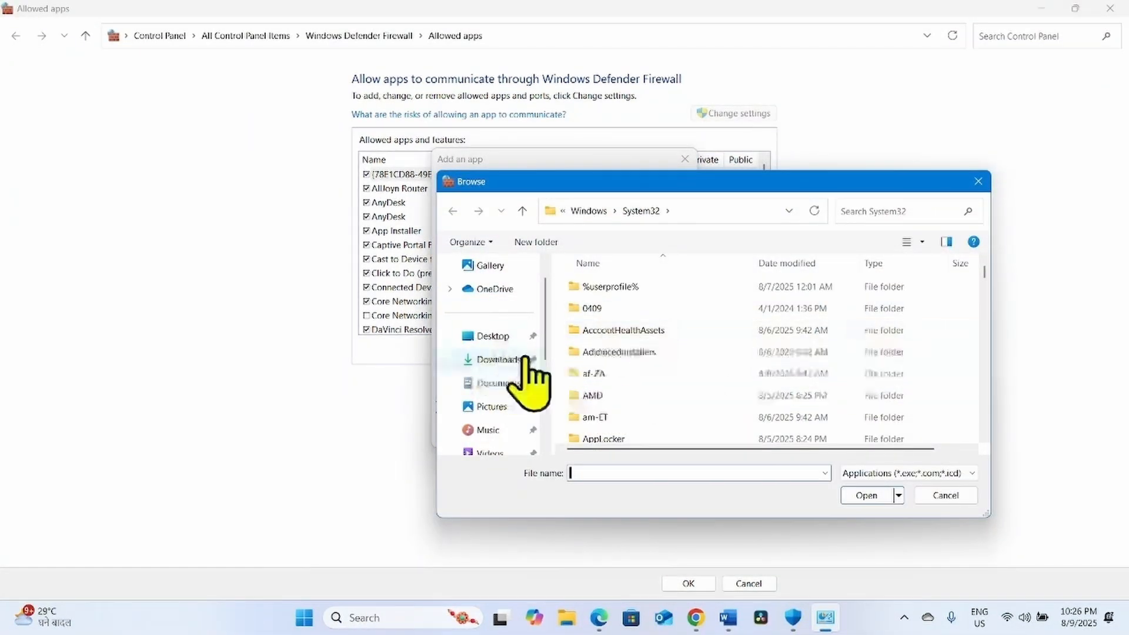
{"action": "scroll", "coordinate": [492, 403], "scroll_direction": "down", "scroll_amount": 3}
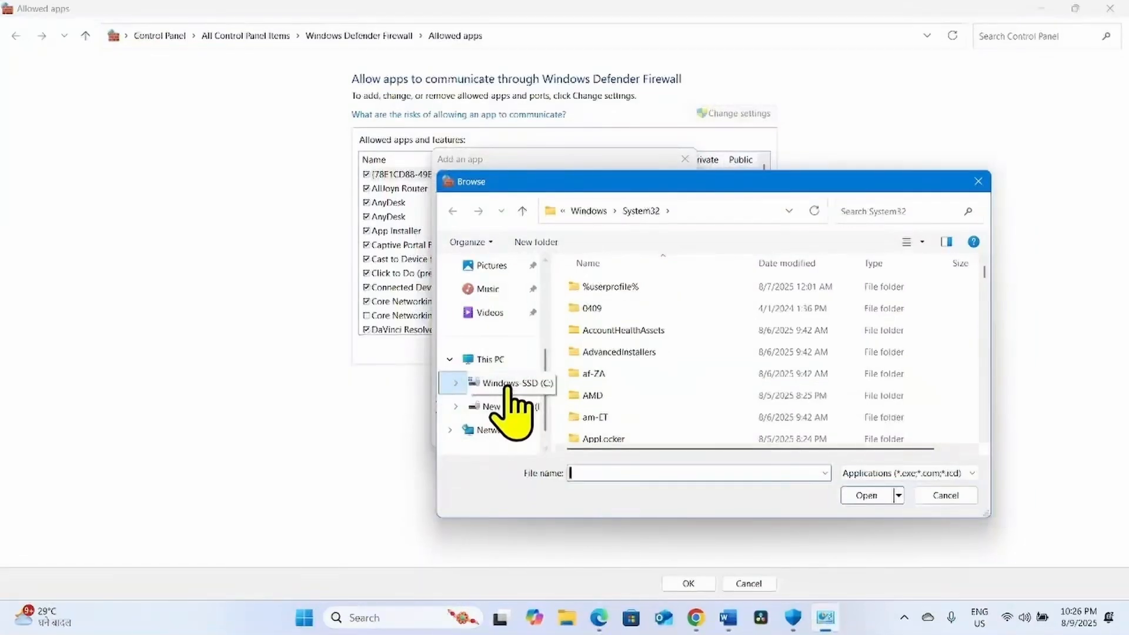
{"action": "left_click", "coordinate": [507, 386]}
{"action": "scroll", "coordinate": [600, 342], "scroll_direction": "up", "scroll_amount": 3}
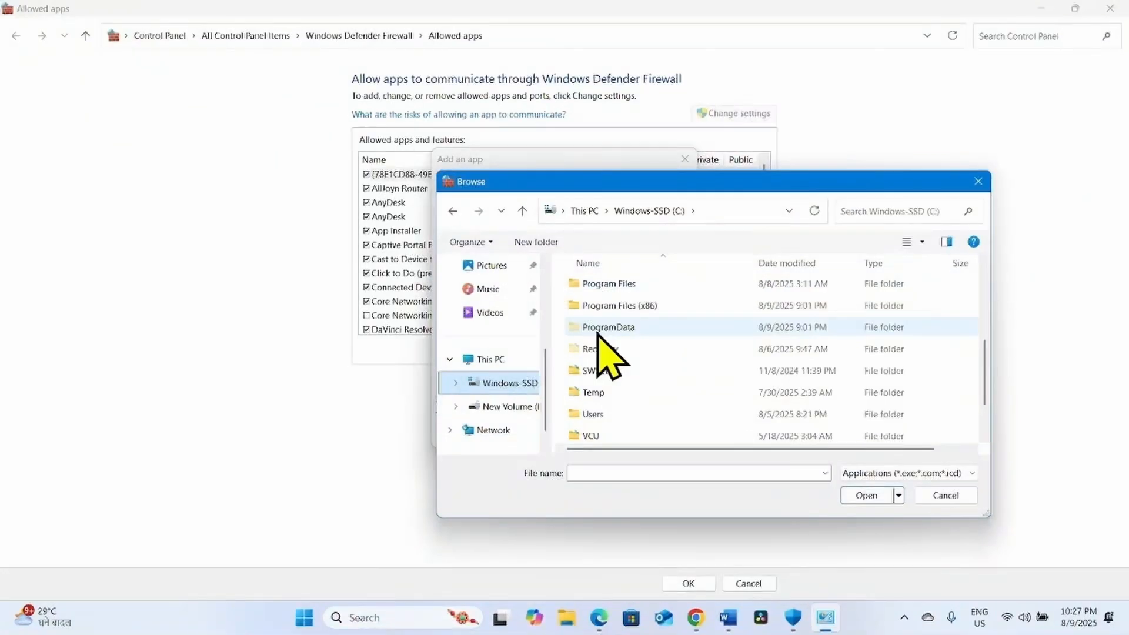
{"action": "double_click", "coordinate": [606, 305]}
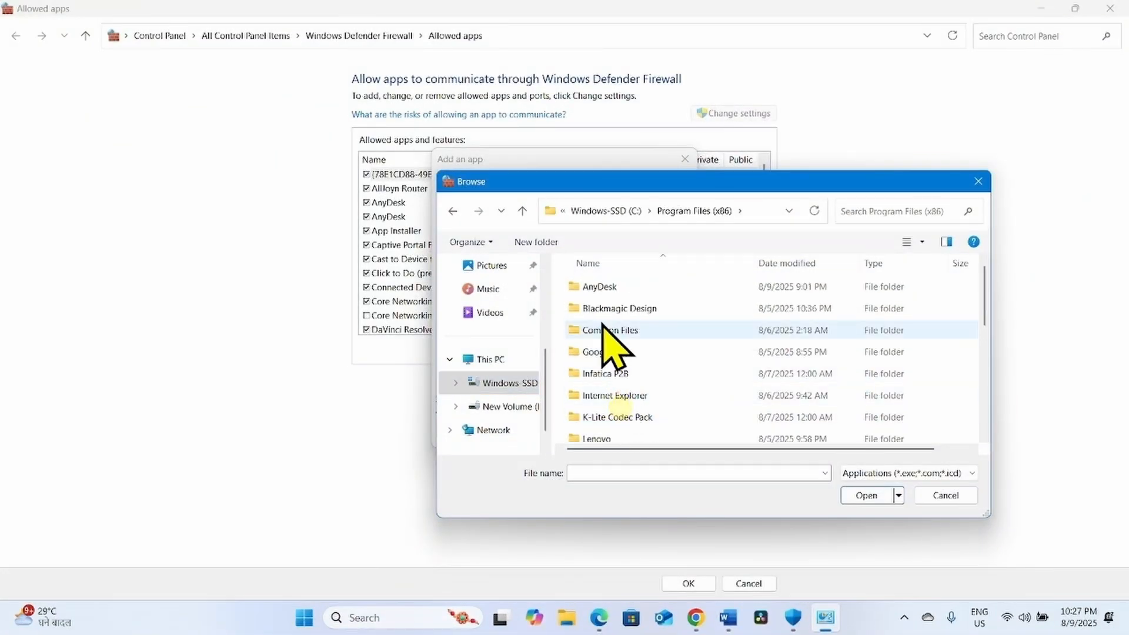
{"action": "double_click", "coordinate": [600, 291]}
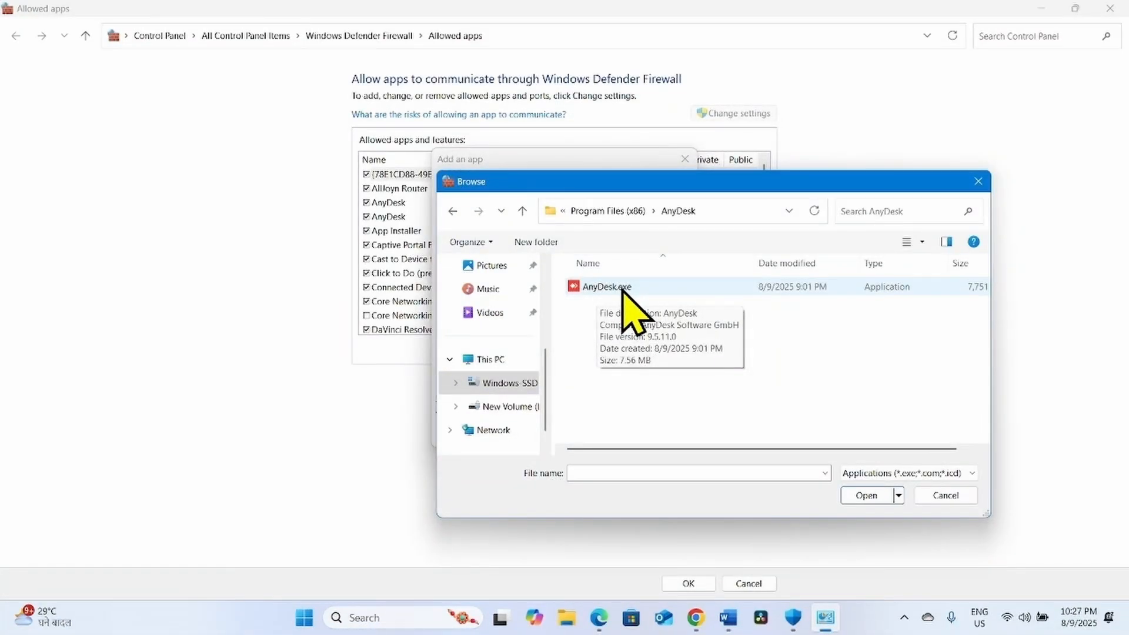
{"action": "left_click", "coordinate": [622, 288]}
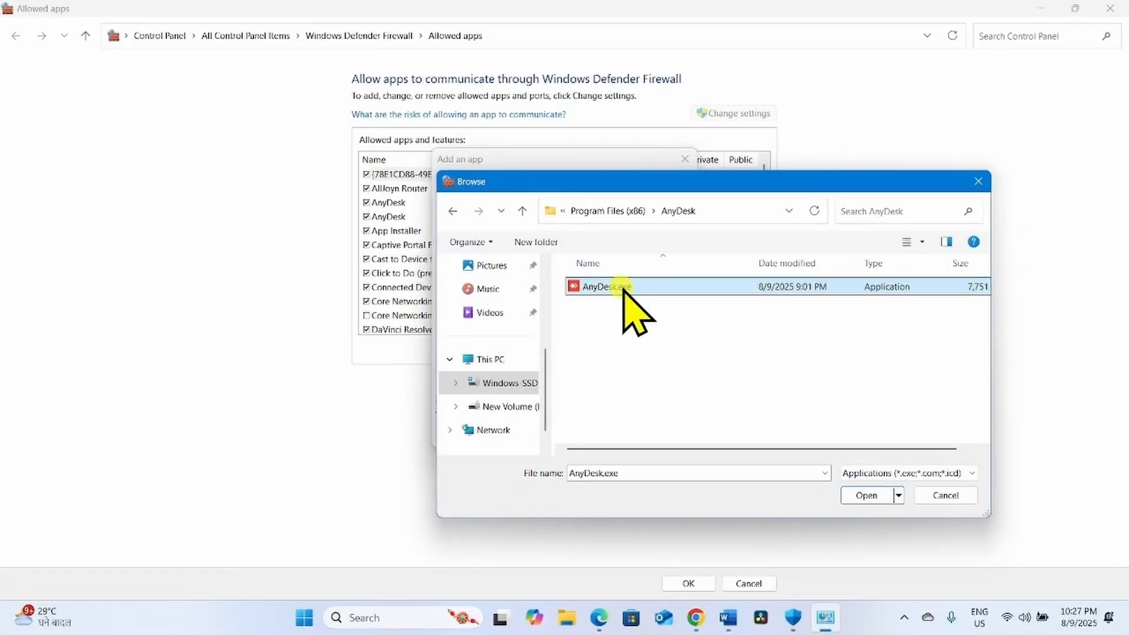
{"action": "left_click", "coordinate": [869, 496]}
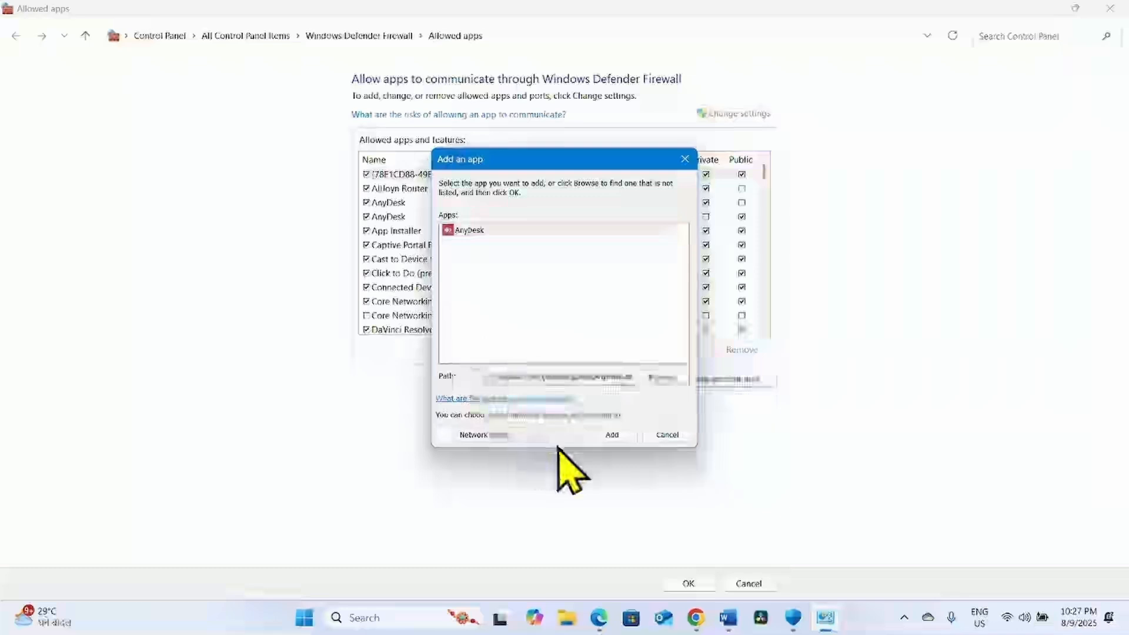
Try to add AnyDesk to the firewall's allowed apps, and close the firewall settings and Windows Security
{"action": "left_click", "coordinate": [610, 434]}
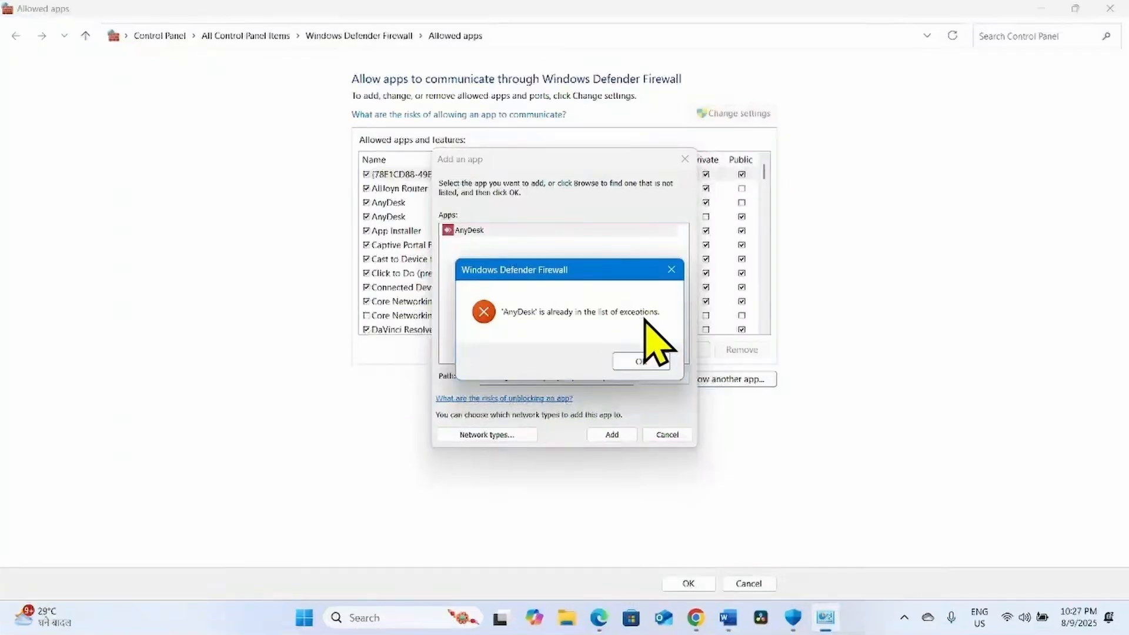
{"action": "left_click", "coordinate": [642, 361]}
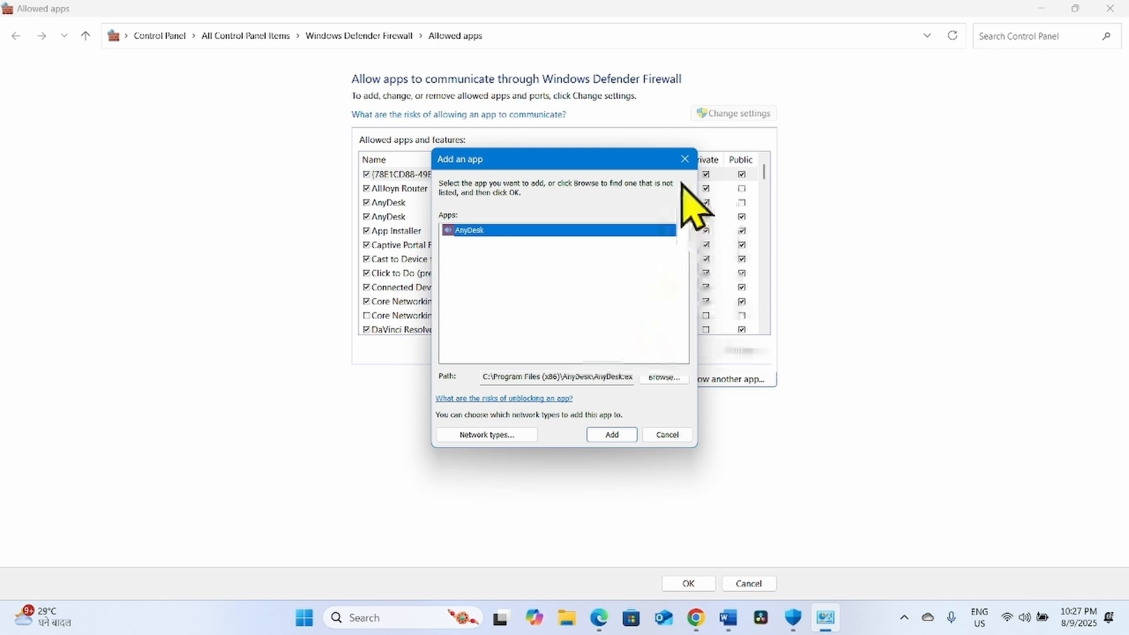
{"action": "left_click", "coordinate": [670, 434]}
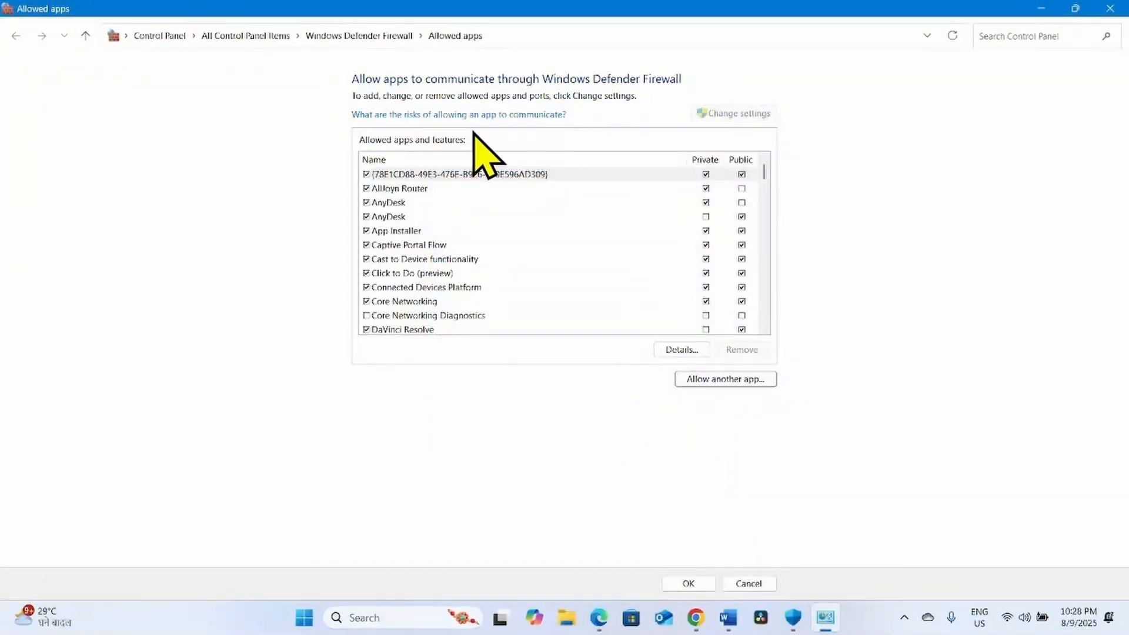
{"action": "left_click", "coordinate": [688, 582]}
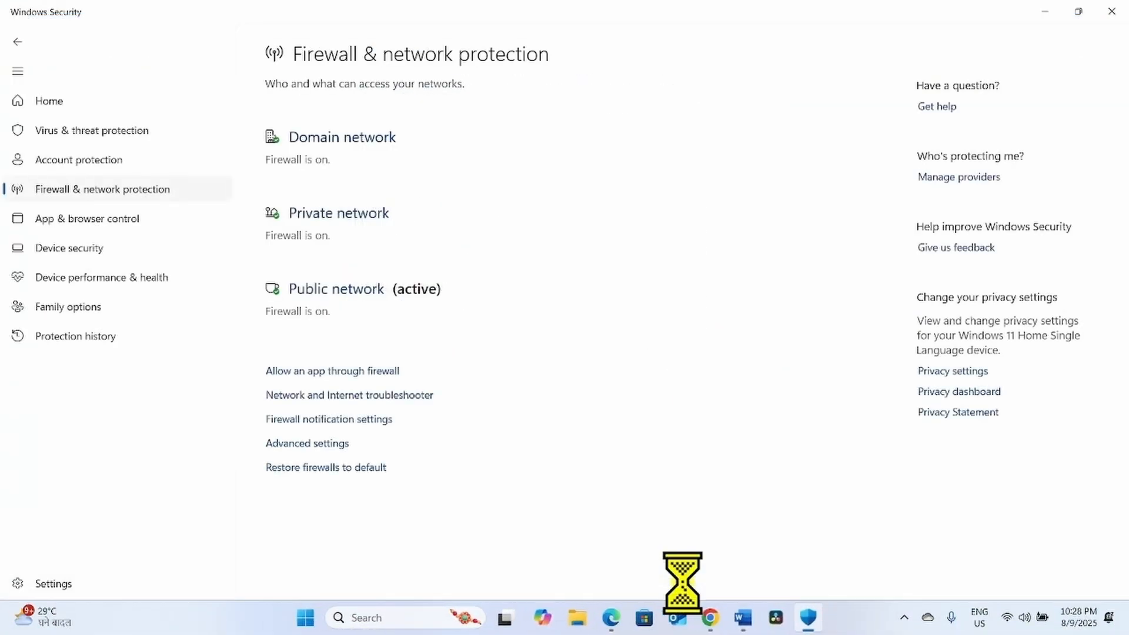
{"action": "left_click", "coordinate": [1111, 11]}
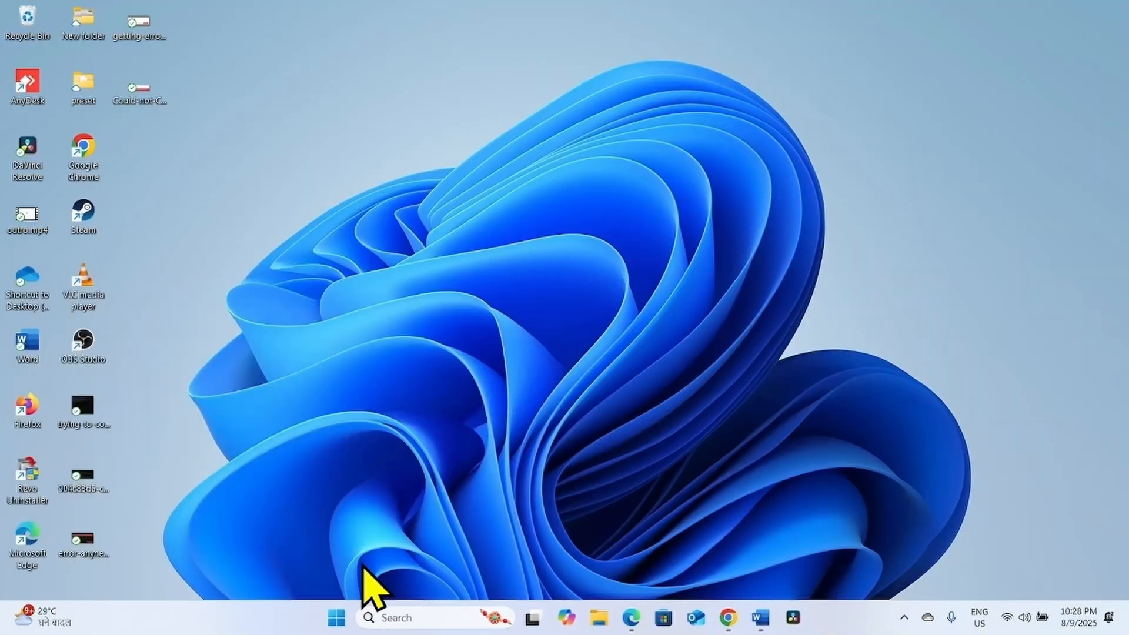
{"action": "left_click", "coordinate": [335, 617]}
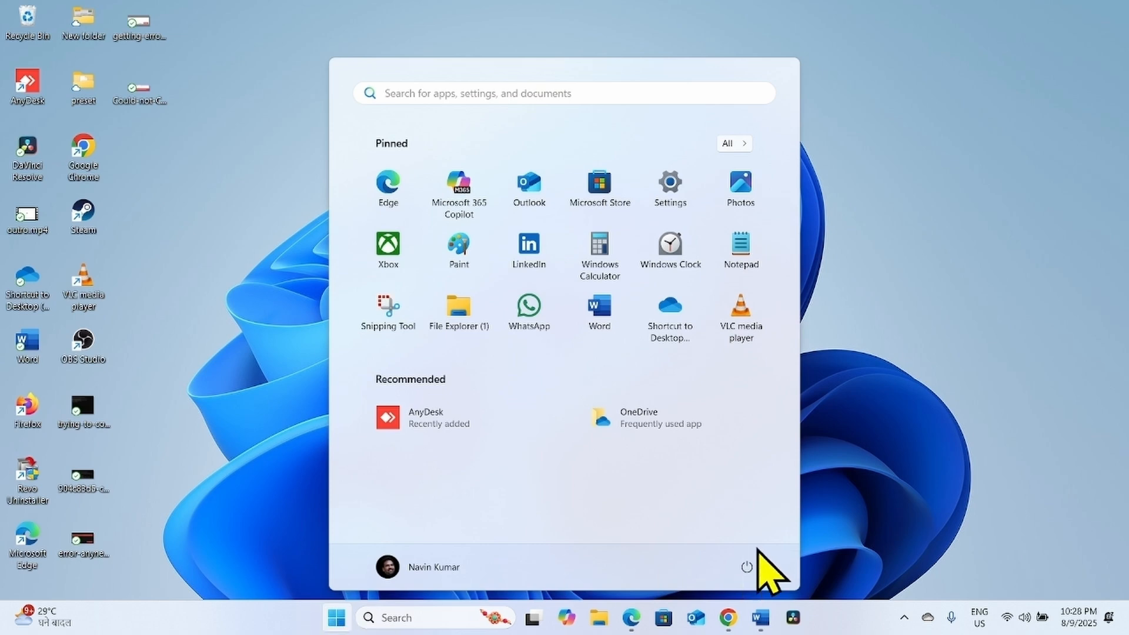
{"action": "left_click", "coordinate": [747, 567]}
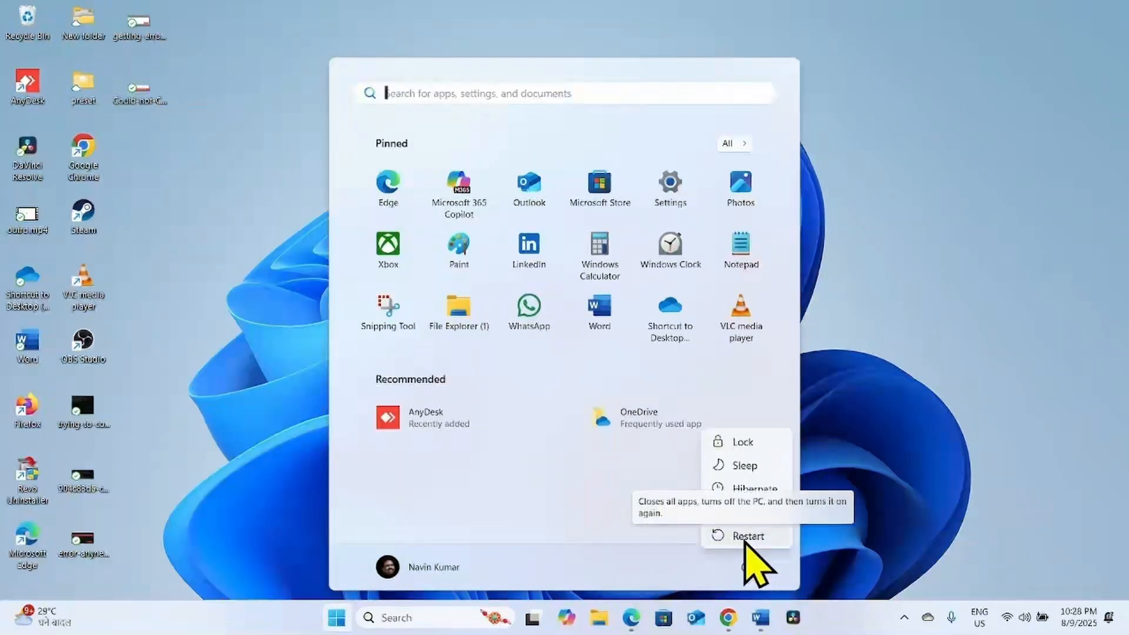
{"action": "left_click", "coordinate": [1003, 324]}
{"action": "left_click", "coordinate": [1002, 323]}
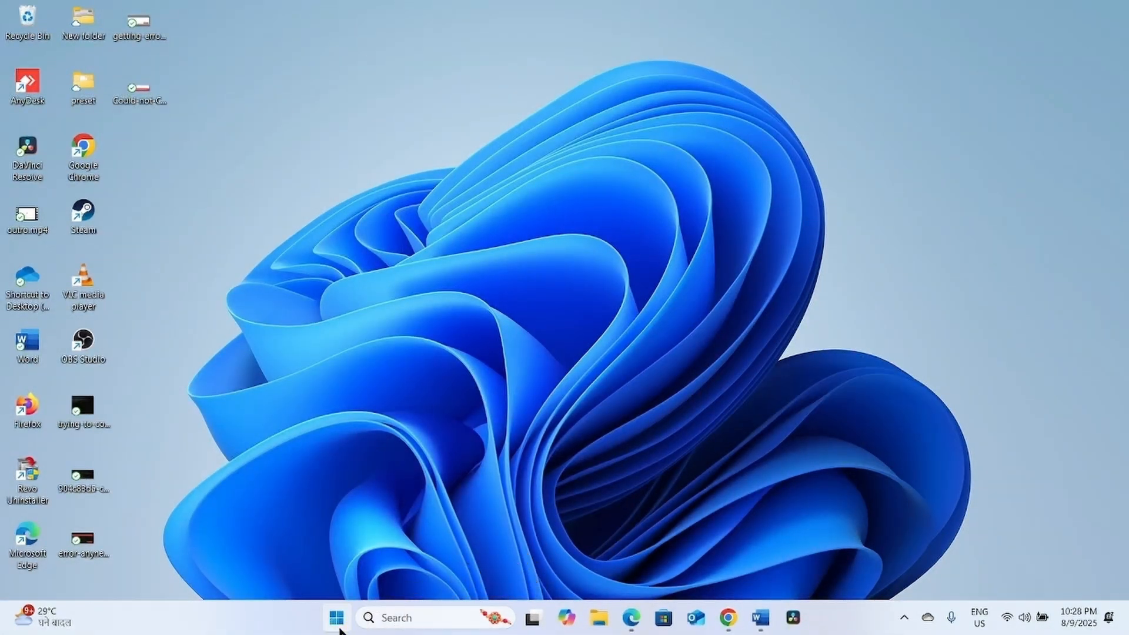
Open Windows Settings and go to the Date & time page under Time & language
{"action": "left_click", "coordinate": [339, 623]}
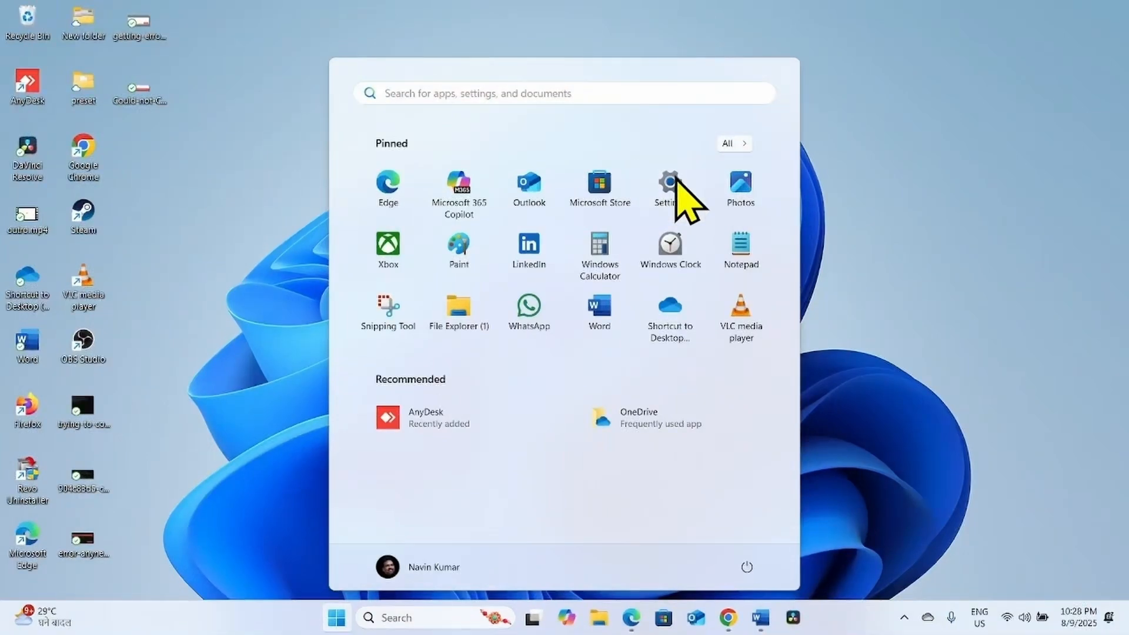
{"action": "left_click", "coordinate": [674, 179]}
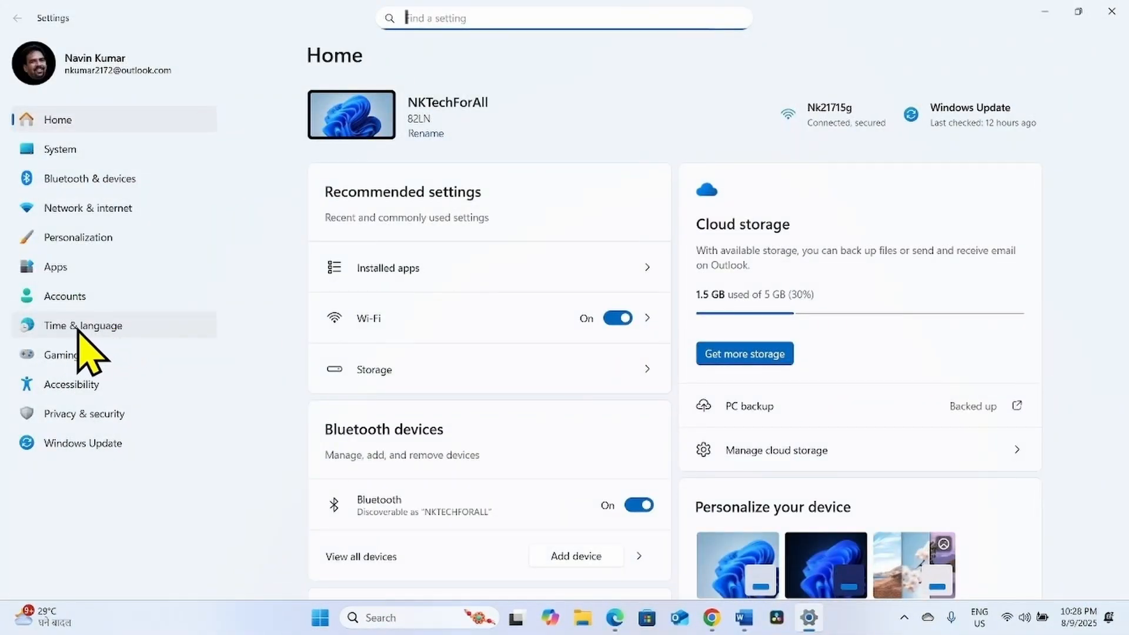
{"action": "left_click", "coordinate": [76, 329]}
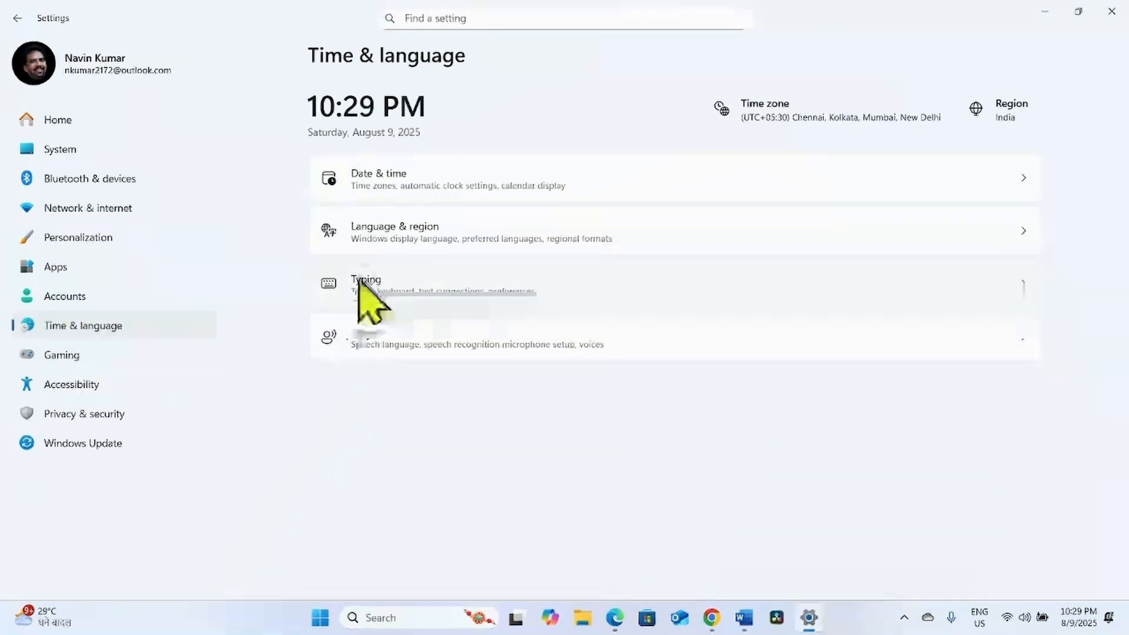
{"action": "left_click", "coordinate": [388, 178]}
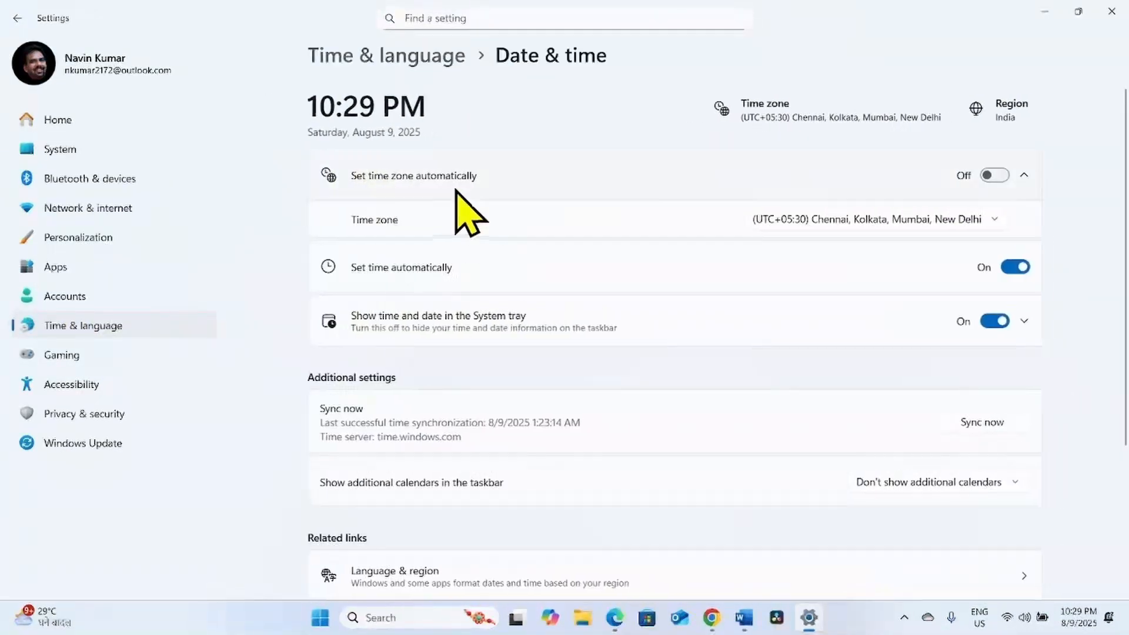
Review the available time zones around the selected one and close the list without choosing another
{"action": "left_click", "coordinate": [851, 221]}
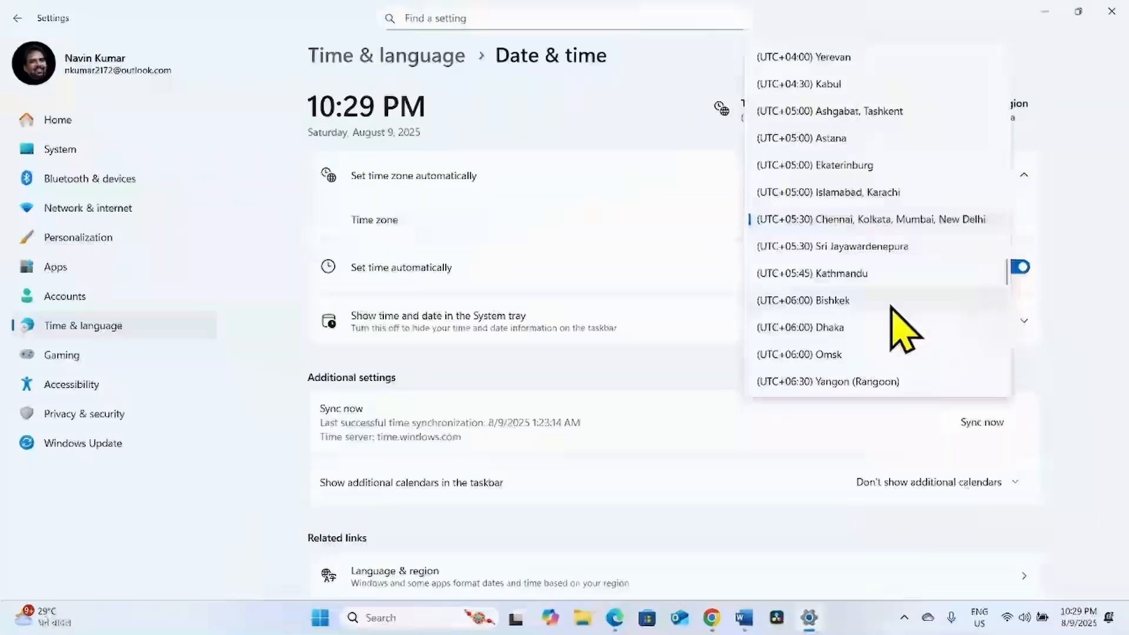
{"action": "scroll", "coordinate": [865, 276], "scroll_direction": "down", "scroll_amount": 2}
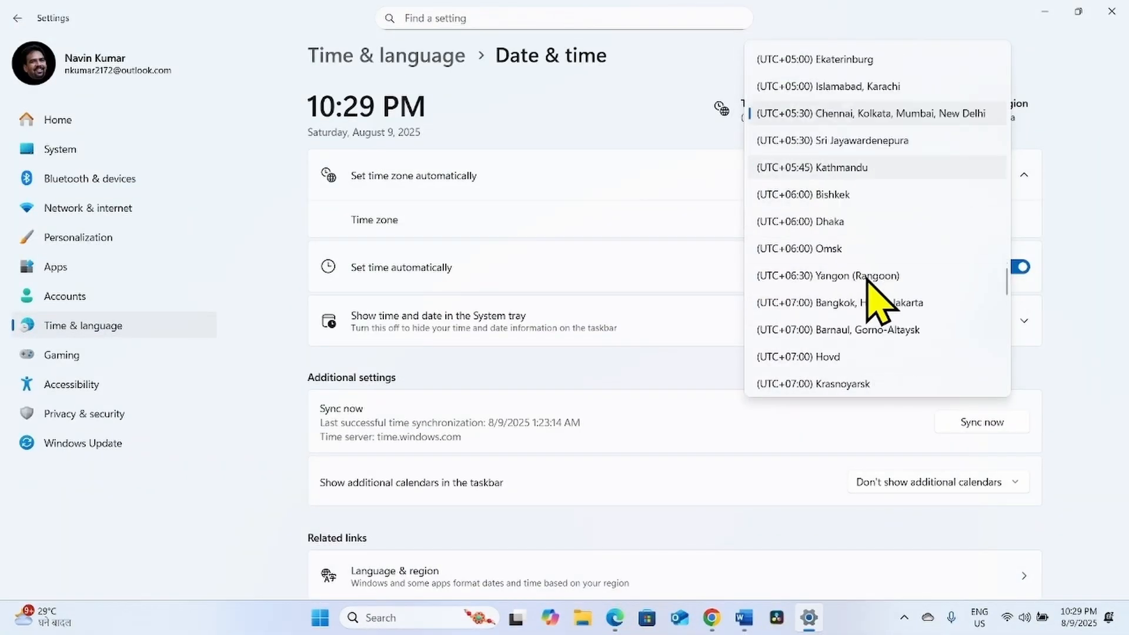
{"action": "scroll", "coordinate": [865, 276], "scroll_direction": "up", "scroll_amount": 3}
{"action": "left_click", "coordinate": [645, 213]}
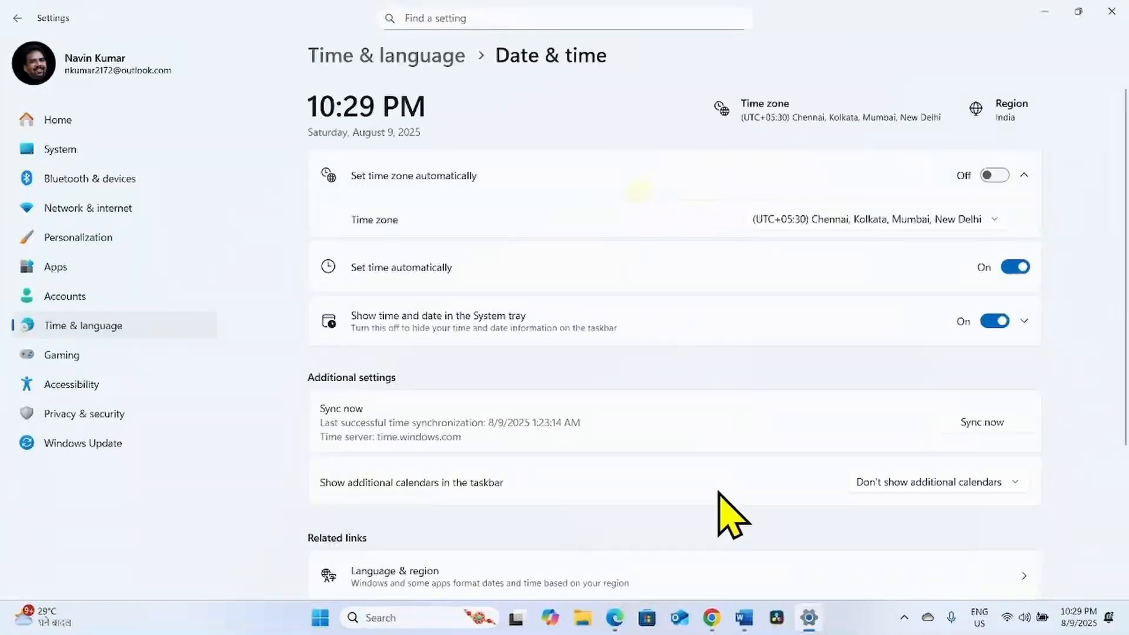
Synchronize the system clock with the time server and close Settings
{"action": "left_click", "coordinate": [991, 422]}
{"action": "scroll", "coordinate": [839, 420], "scroll_direction": "down", "scroll_amount": 3}
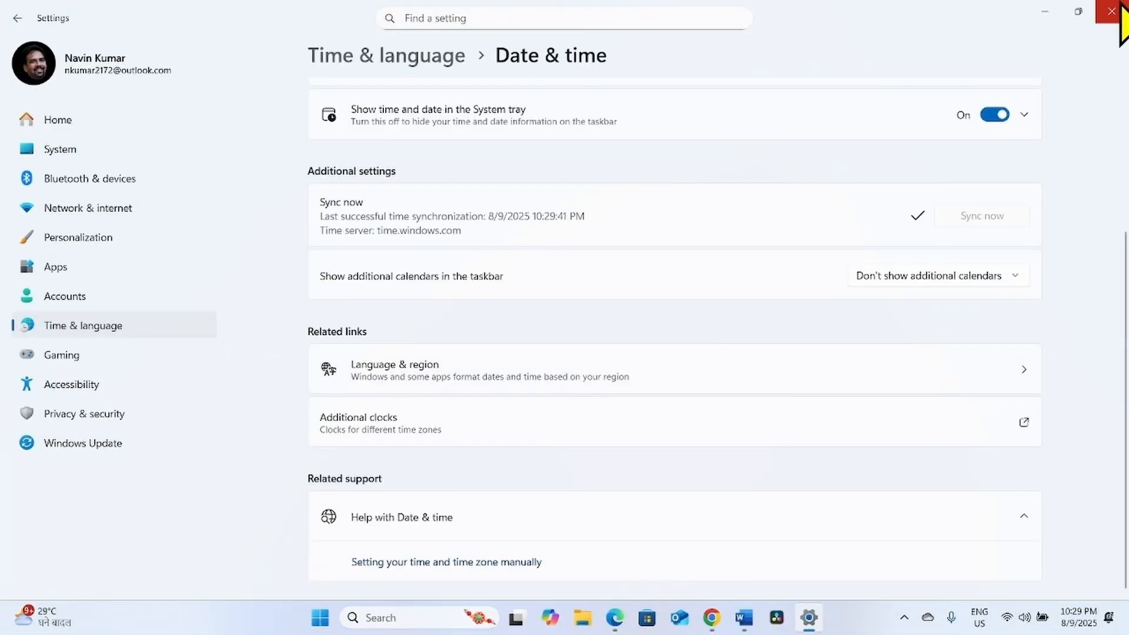
{"action": "left_click", "coordinate": [1119, 7]}
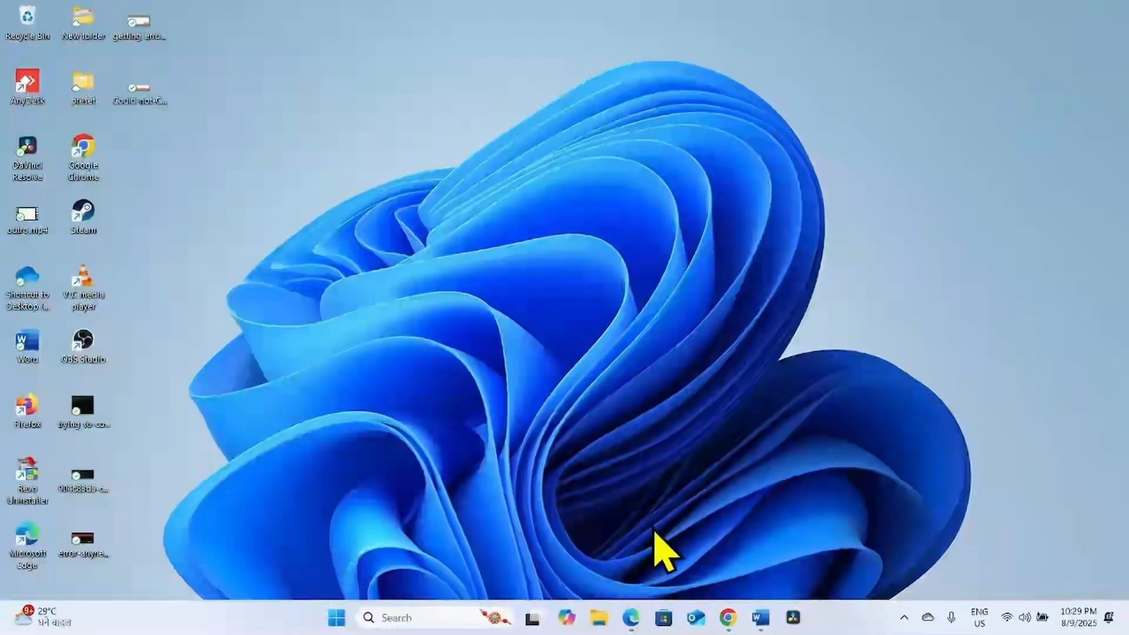
Uninstall AnyDesk from the installed apps together with its configuration files, and close the uninstaller and Settings
{"action": "right_click", "coordinate": [338, 618]}
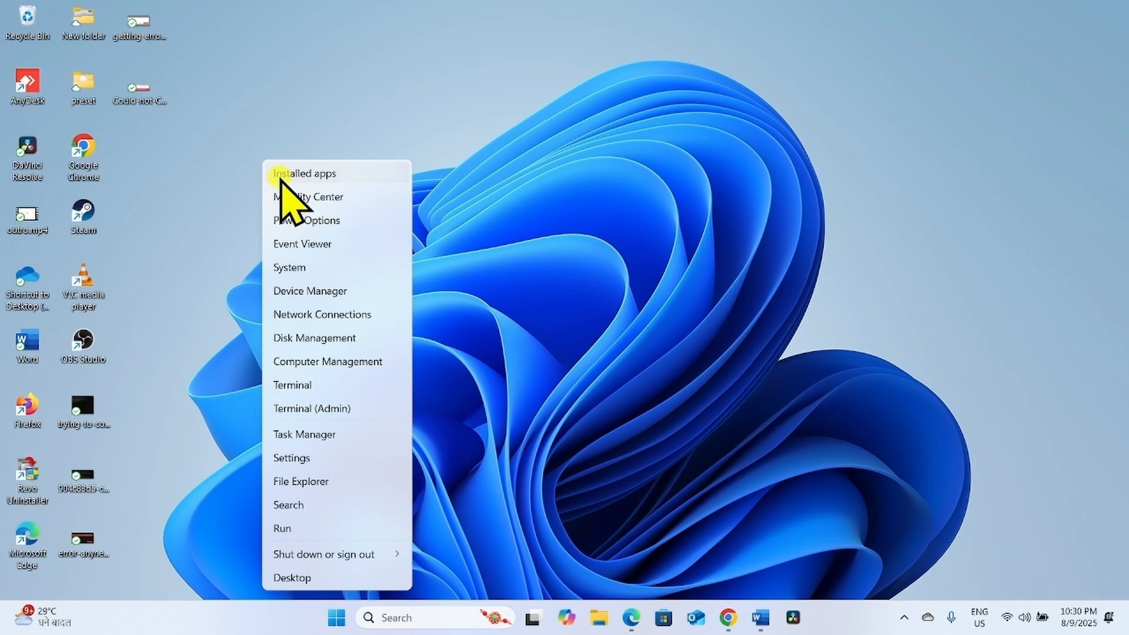
{"action": "left_click", "coordinate": [281, 175]}
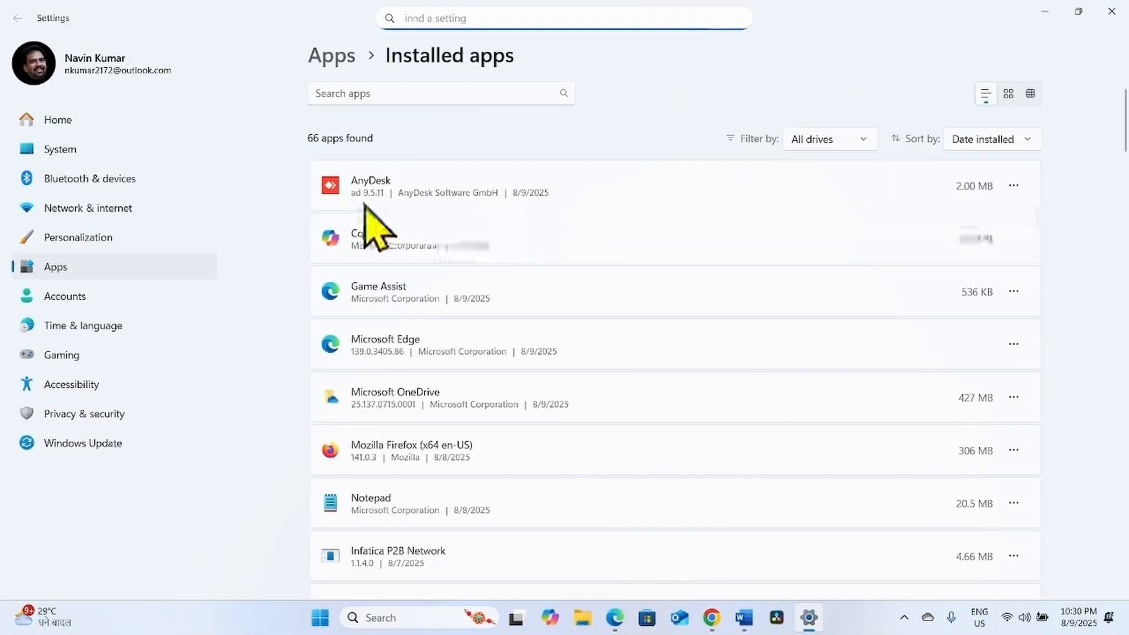
{"action": "left_click", "coordinate": [1013, 186]}
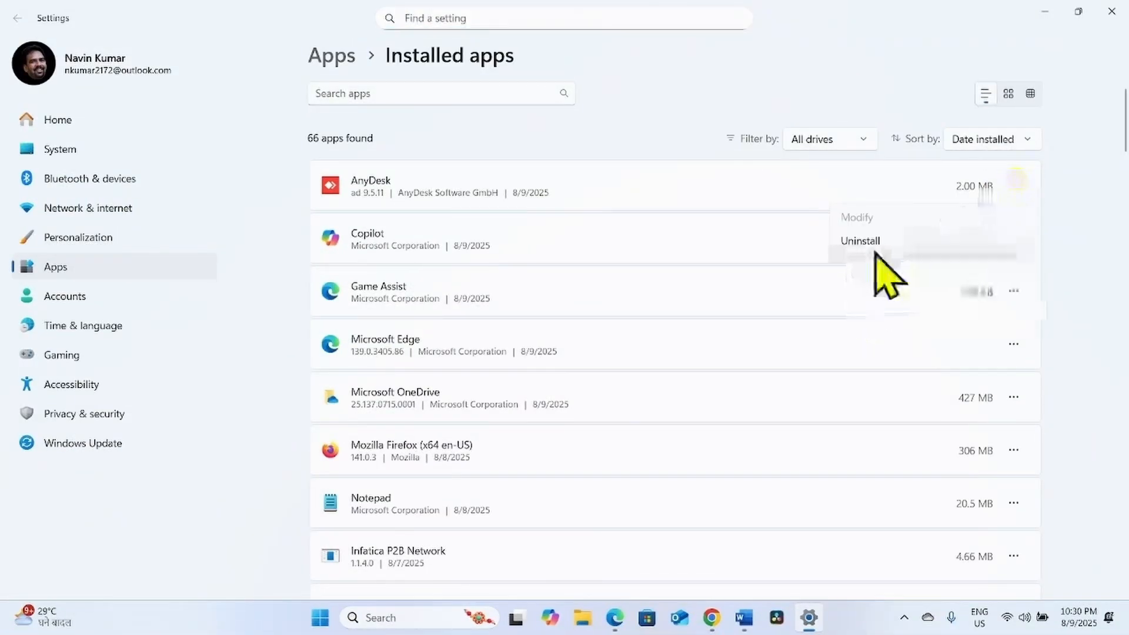
{"action": "left_click", "coordinate": [875, 241]}
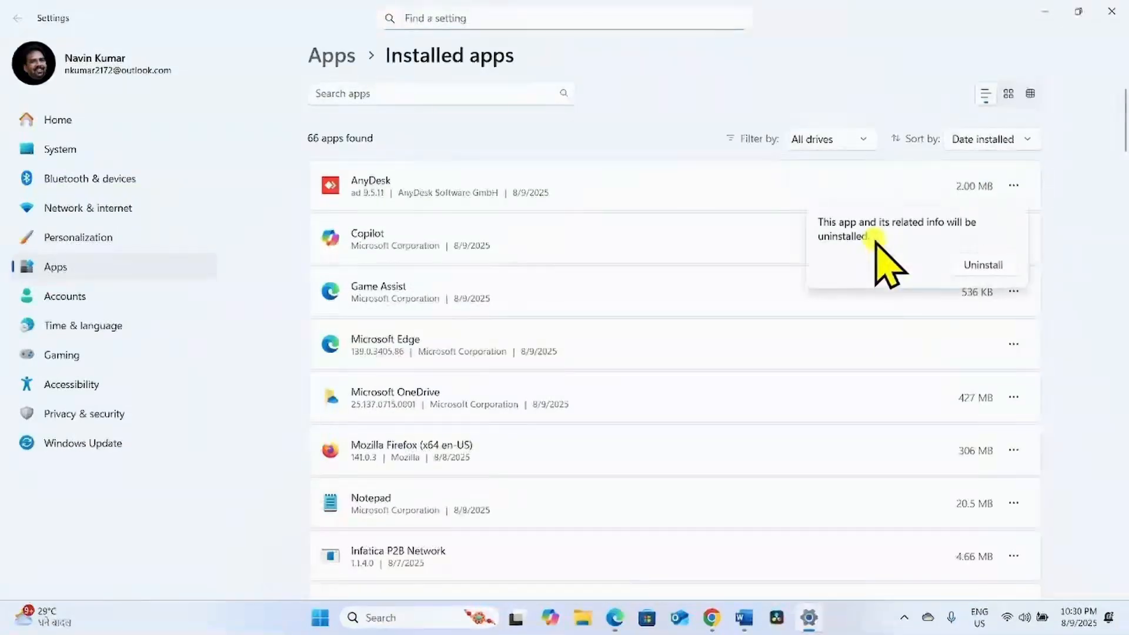
{"action": "left_click", "coordinate": [991, 265]}
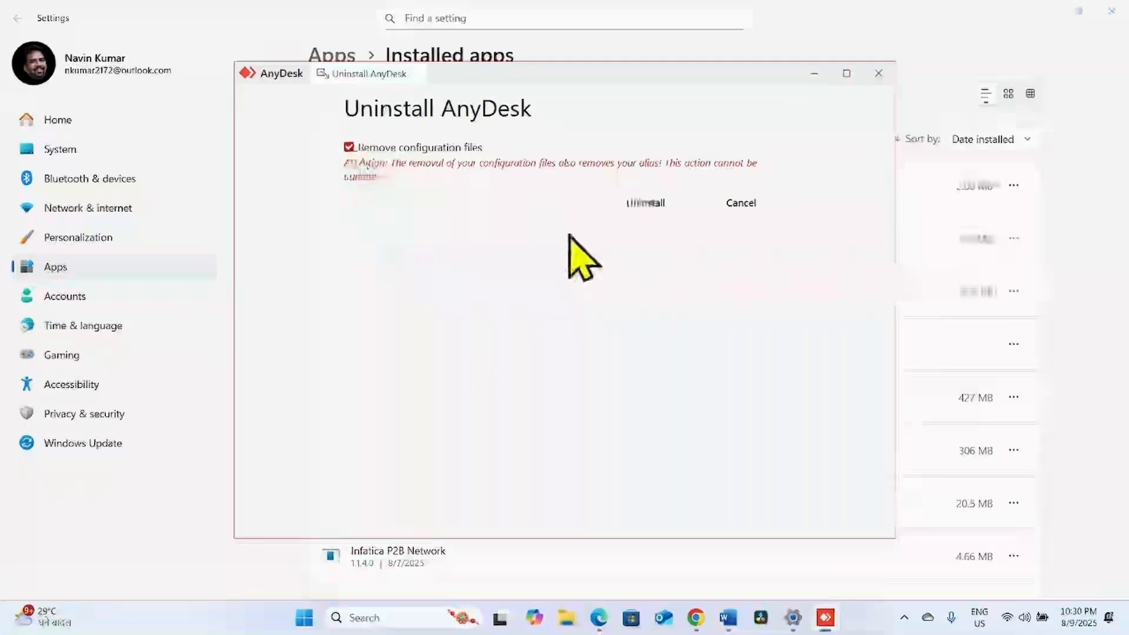
{"action": "left_click", "coordinate": [651, 206]}
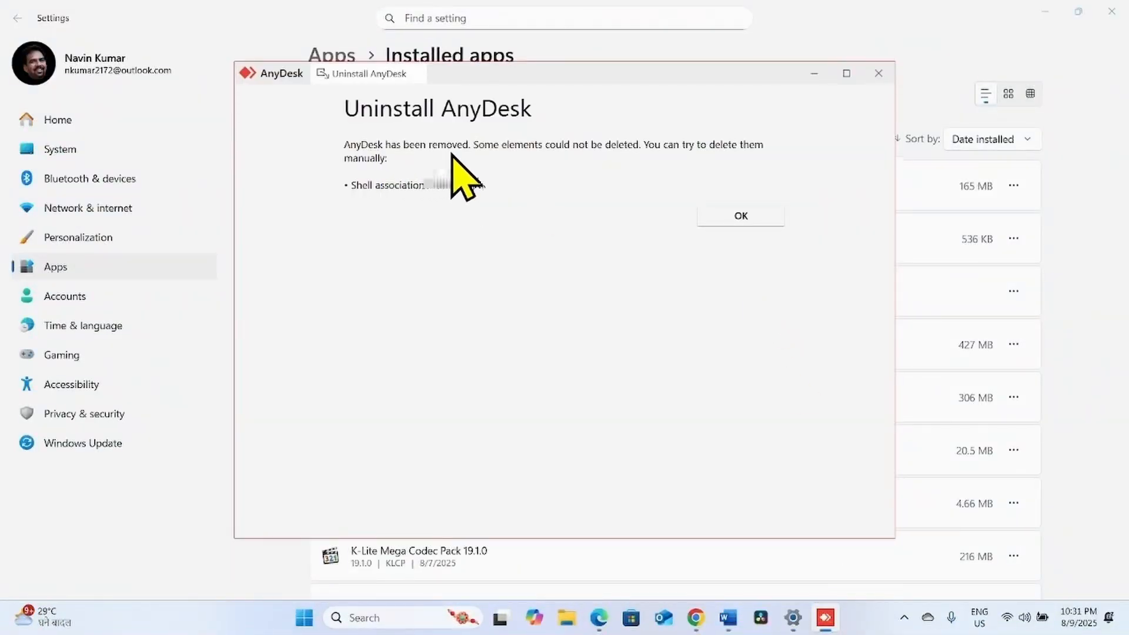
{"action": "left_click", "coordinate": [732, 218]}
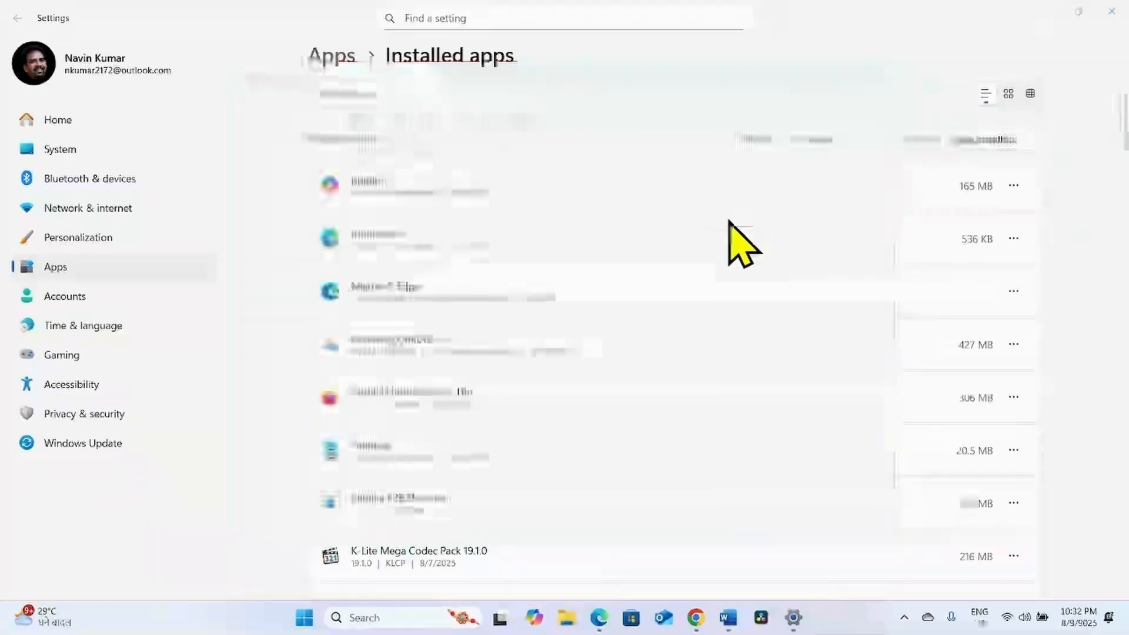
{"action": "left_click", "coordinate": [1110, 10]}
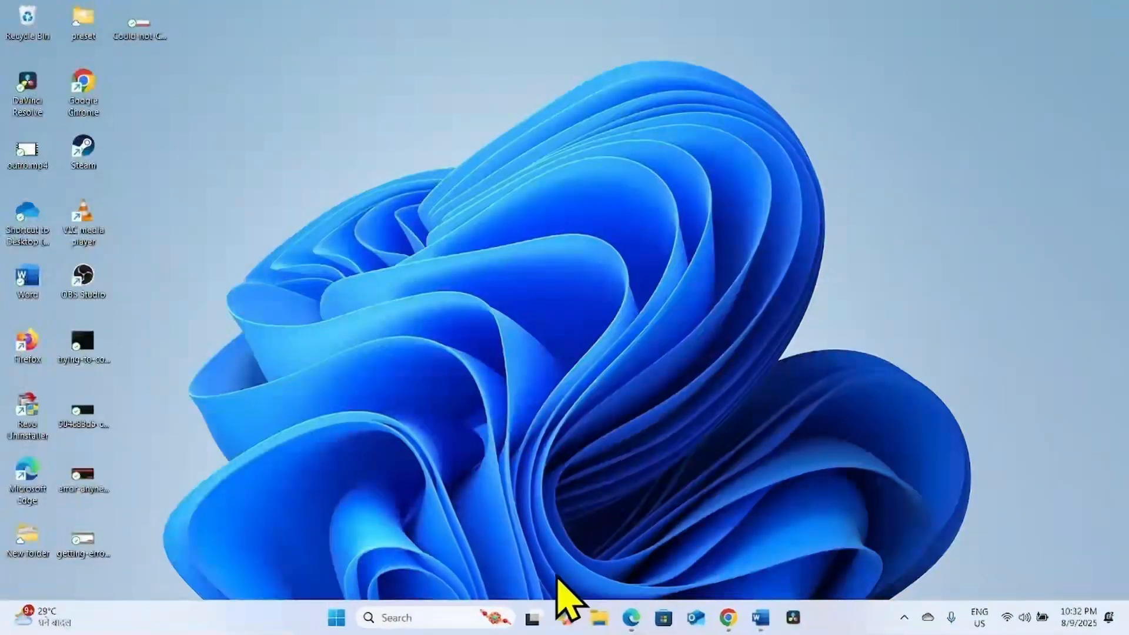
{"action": "left_click", "coordinate": [336, 618]}
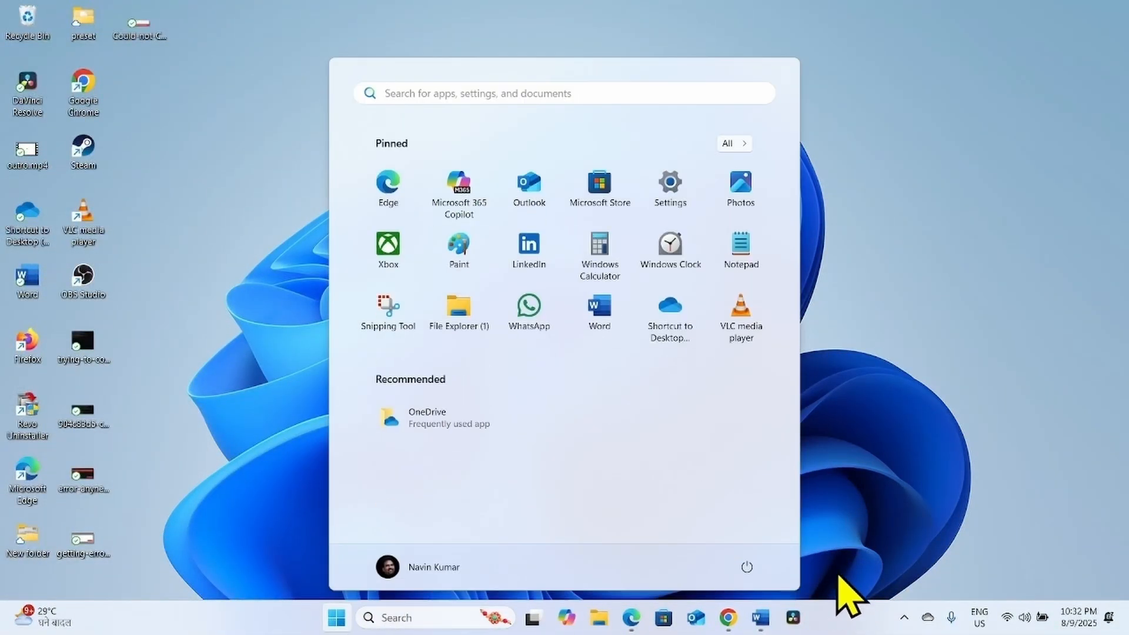
{"action": "left_click", "coordinate": [748, 568]}
{"action": "left_click", "coordinate": [762, 539]}
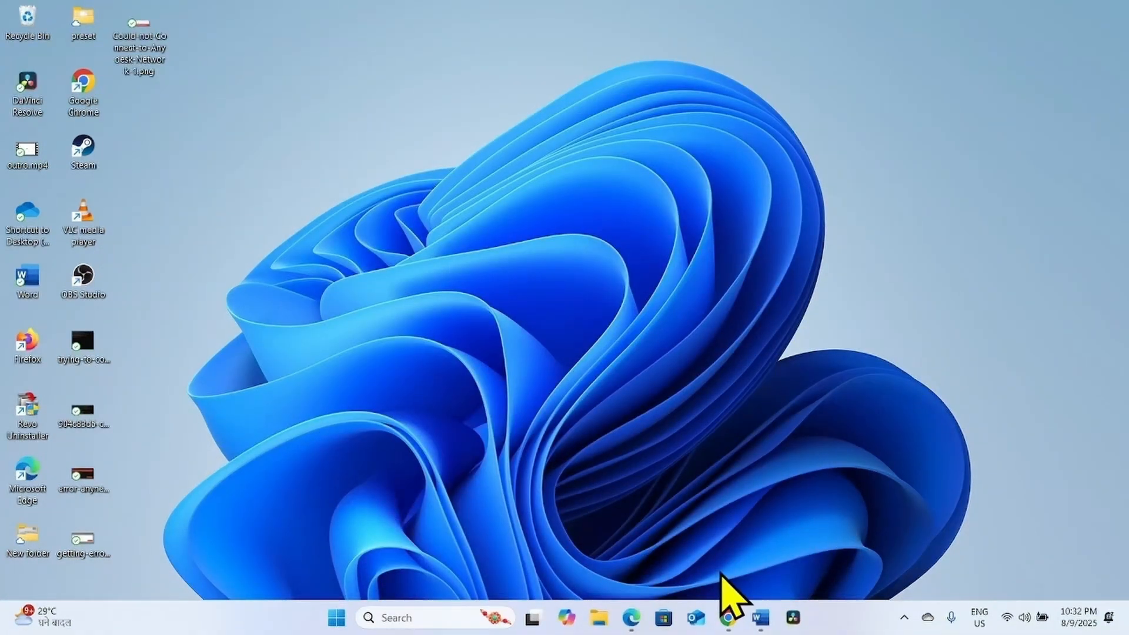
Open a new Google Chrome window, maximize it and search Google for "anydesk"
{"action": "right_click", "coordinate": [731, 618]}
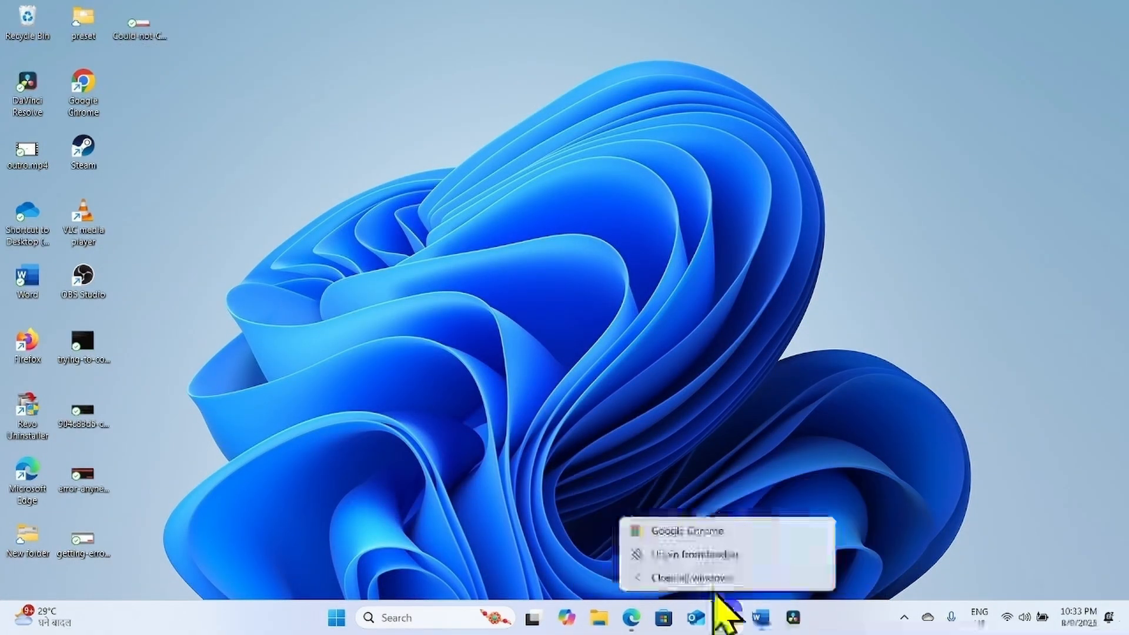
{"action": "left_click", "coordinate": [678, 532]}
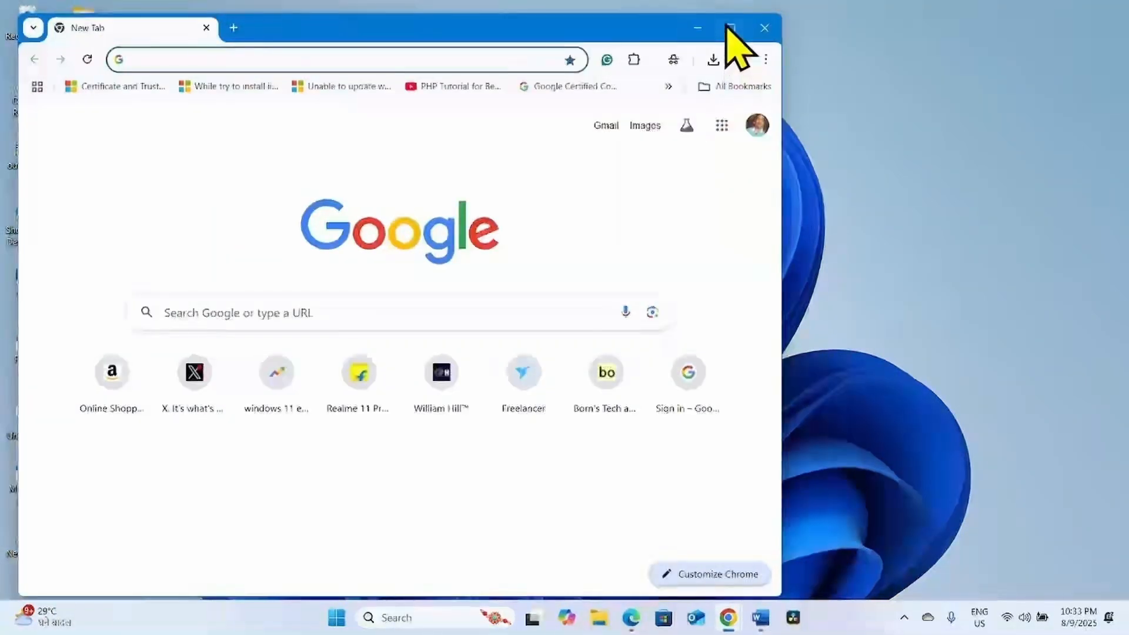
{"action": "left_click", "coordinate": [729, 28]}
{"action": "type", "text": "a"}
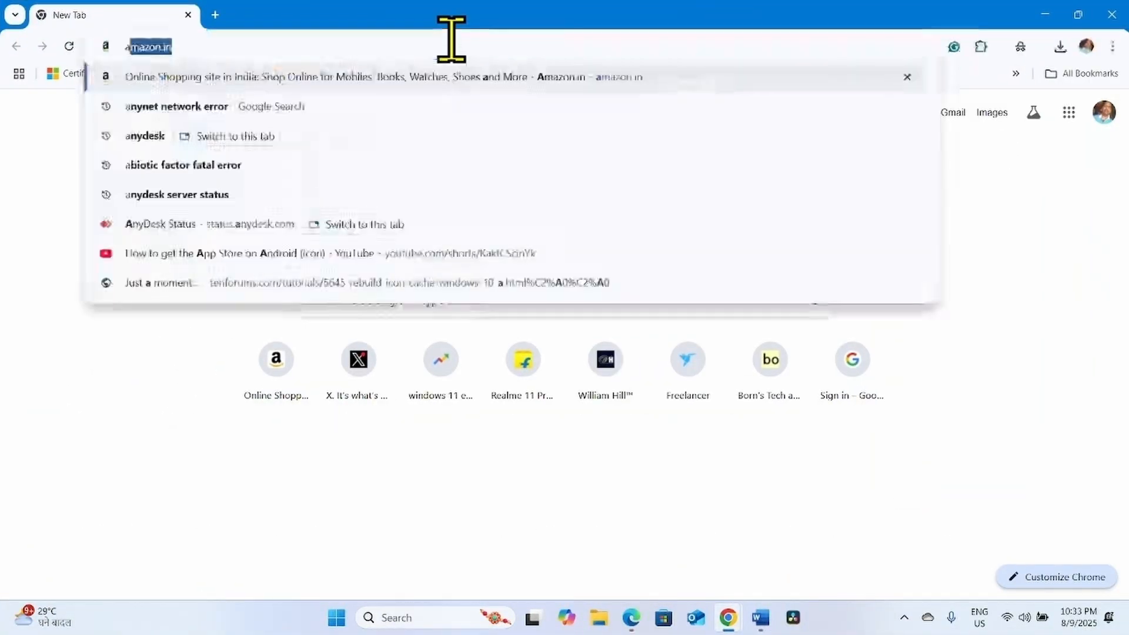
{"action": "type", "text": "nydesk"}
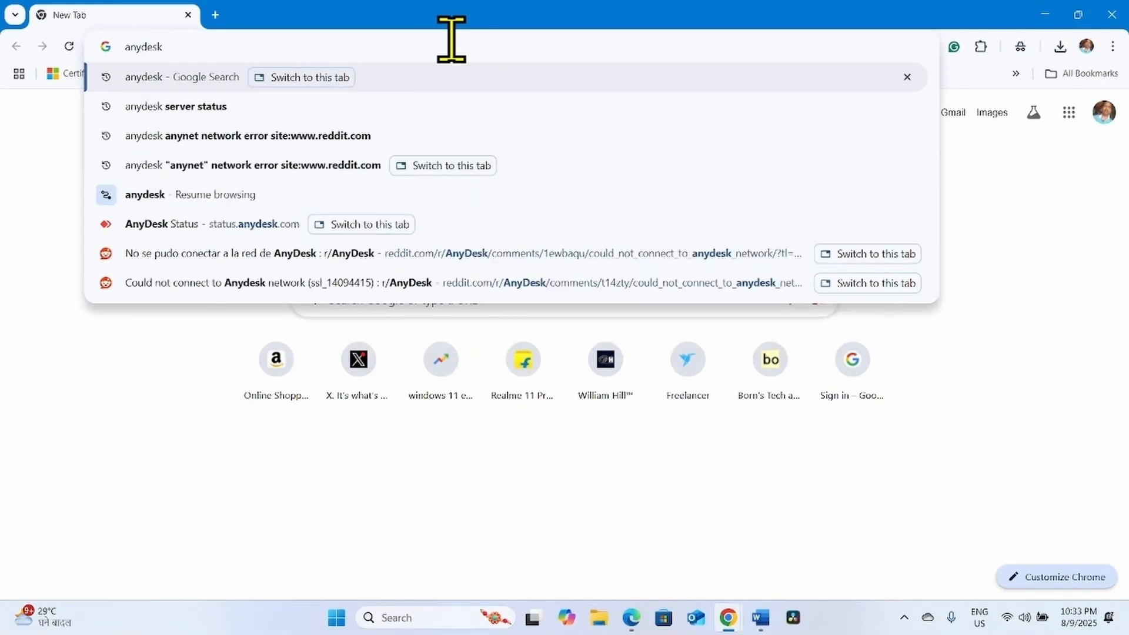
{"action": "key", "text": "Return"}
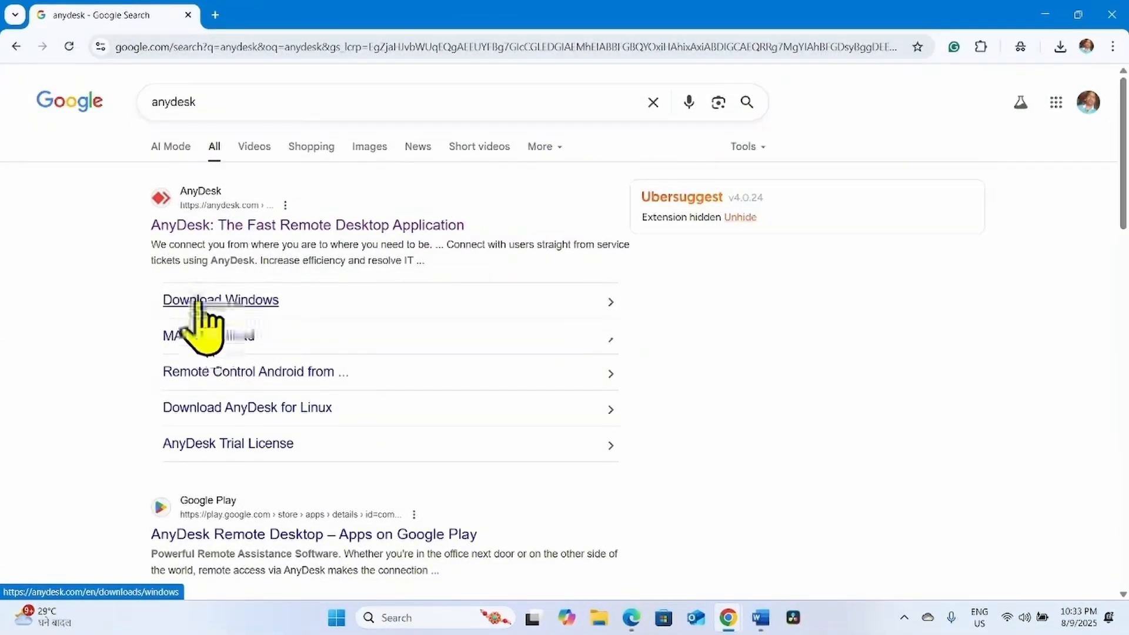
Download AnyDesk for Windows from the official AnyDesk site and launch the downloaded AnyDesk (1).exe
{"action": "left_click", "coordinate": [197, 300]}
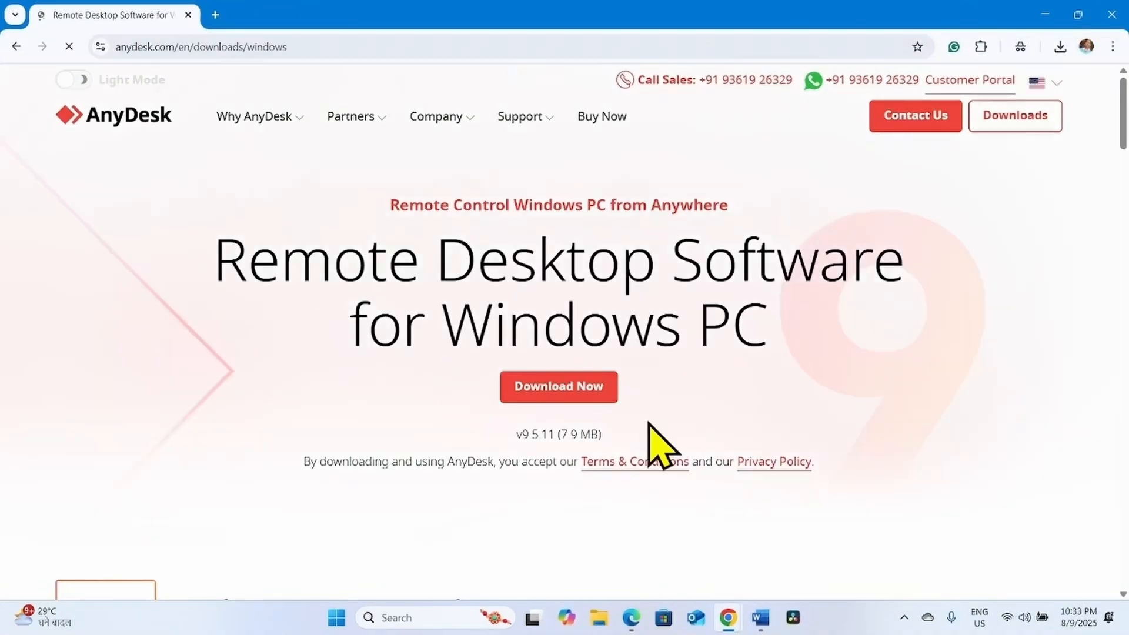
{"action": "left_click", "coordinate": [575, 385]}
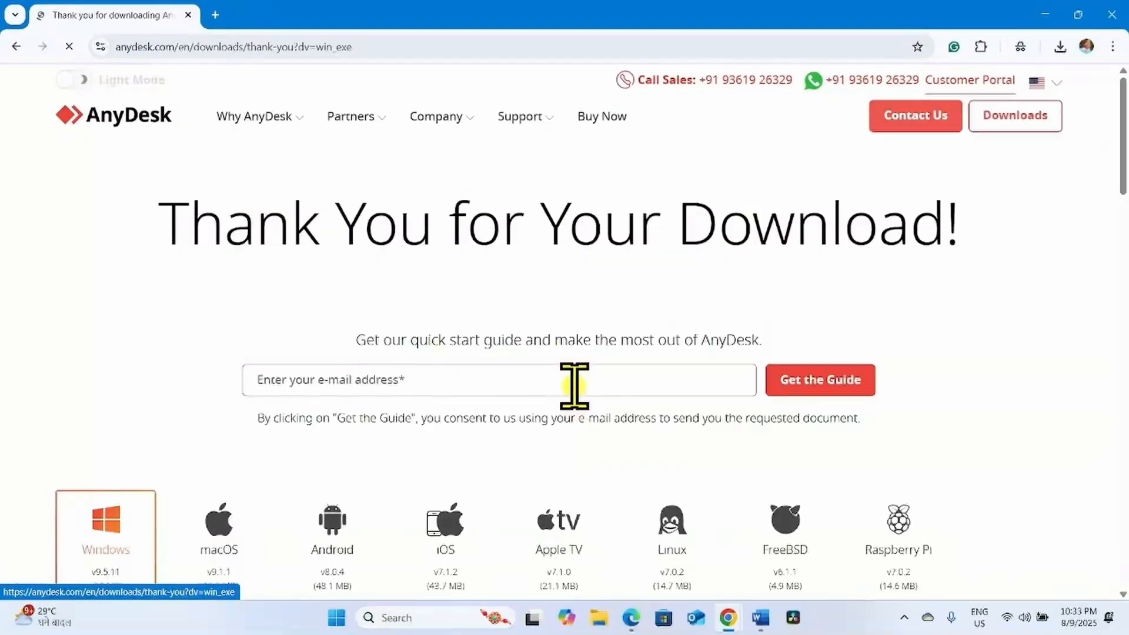
{"action": "left_click", "coordinate": [1059, 48]}
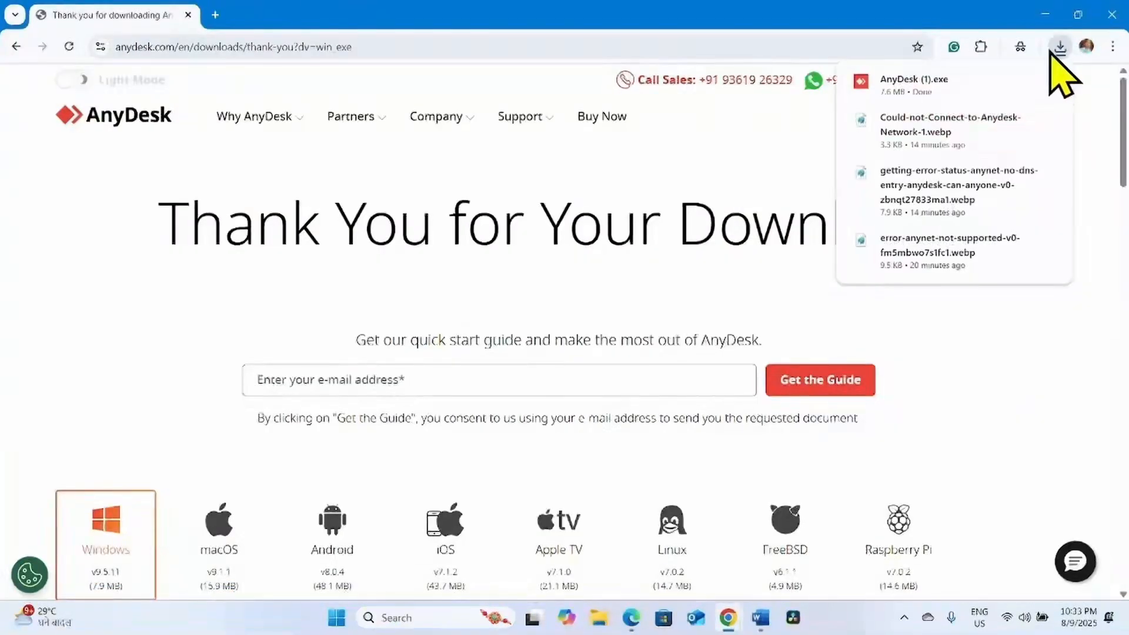
{"action": "left_click", "coordinate": [910, 85]}
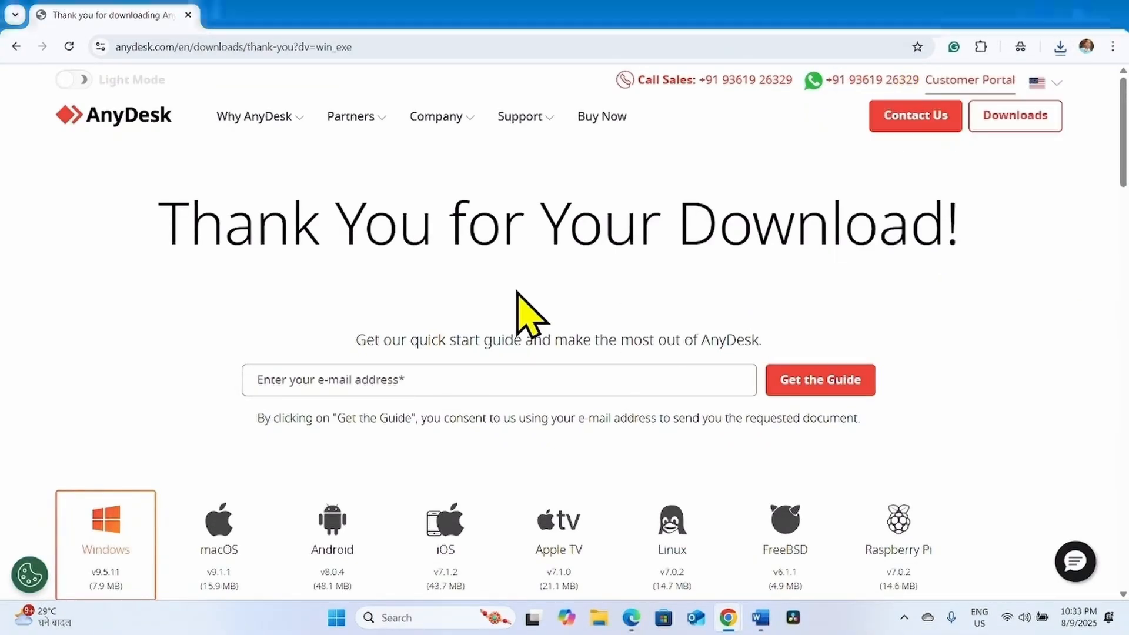